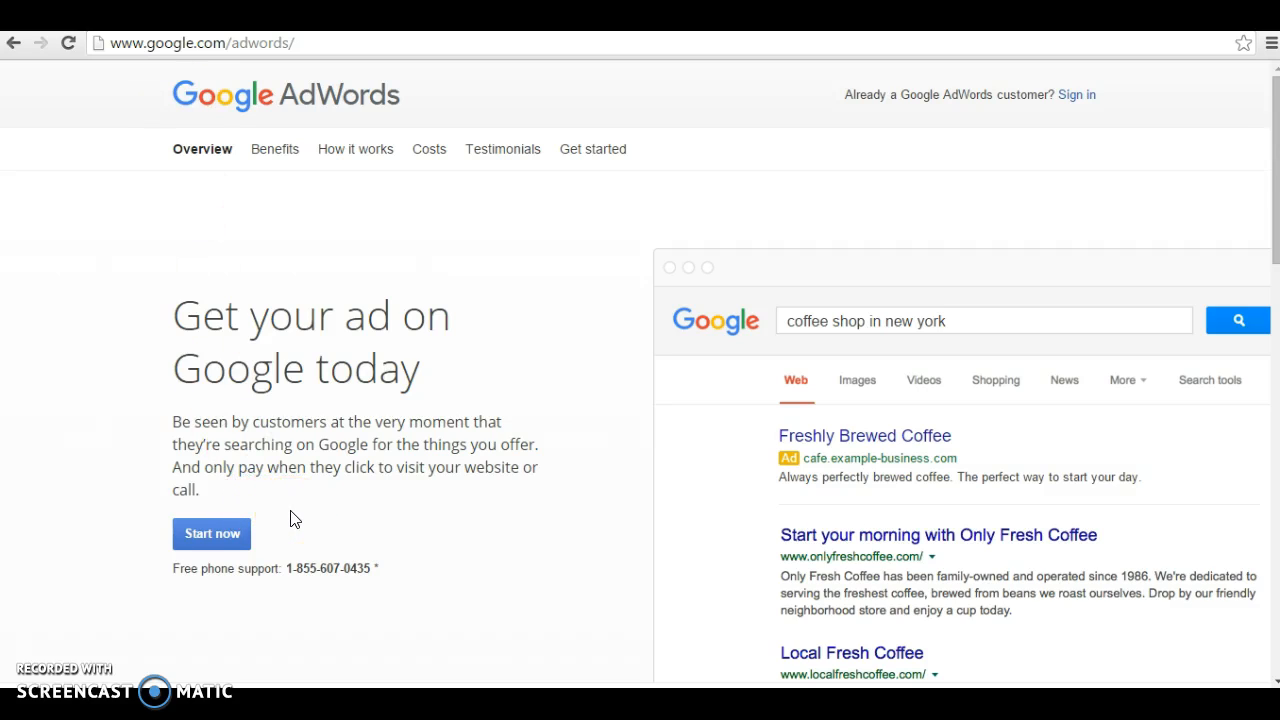
Step: Start the sign-up, skip the guided setup, and set the time zone to (GMT-05:00) Eastern Time
{"action": "left_click", "coordinate": [221, 547]}
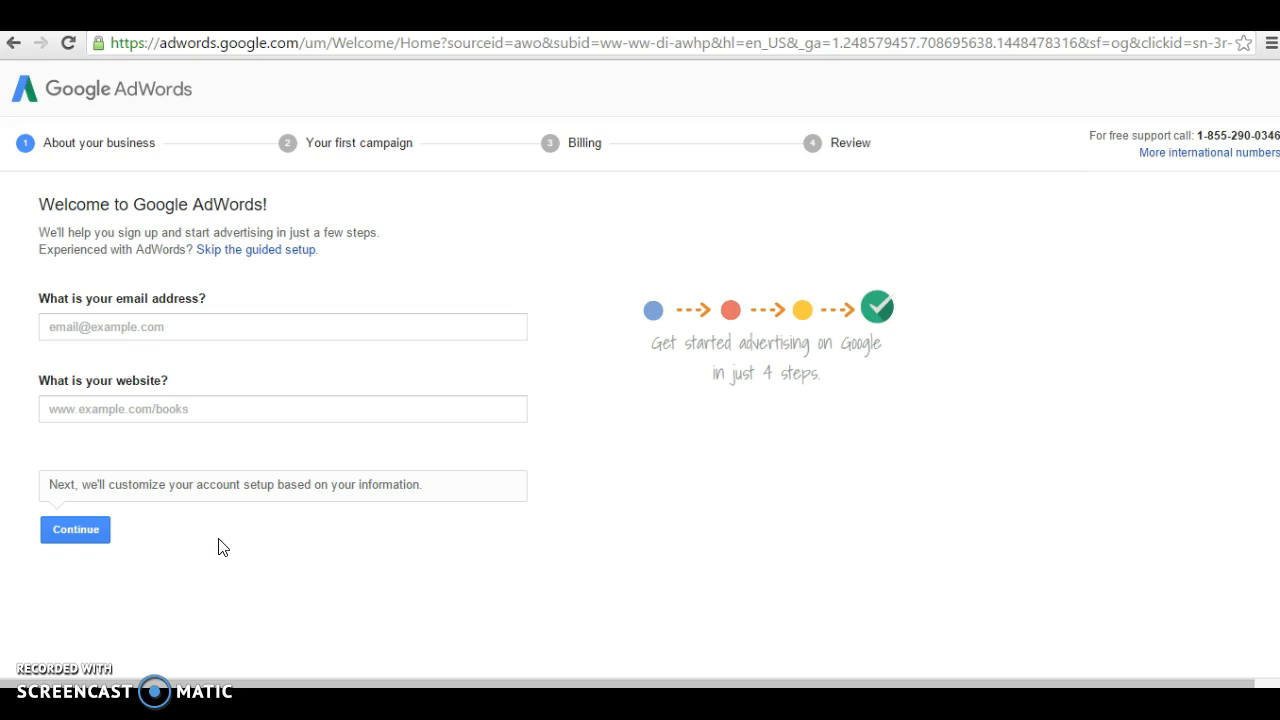
{"action": "left_click", "coordinate": [297, 262]}
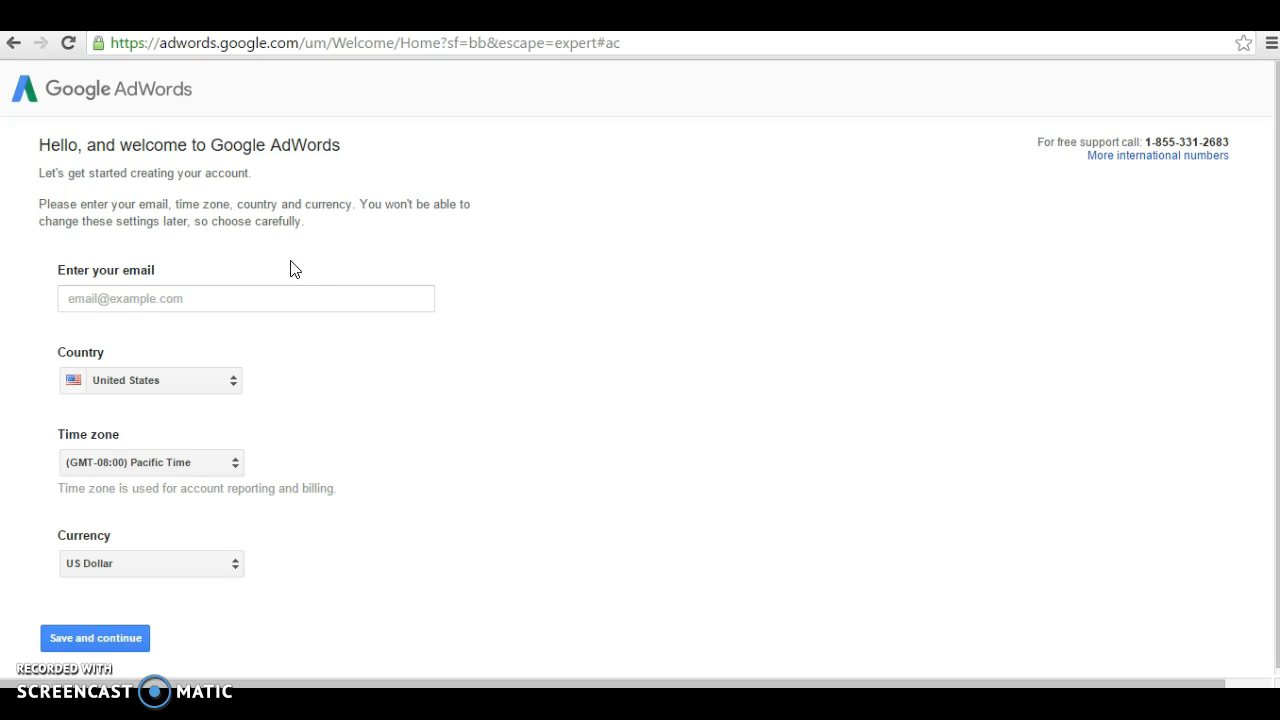
{"action": "left_click", "coordinate": [240, 462]}
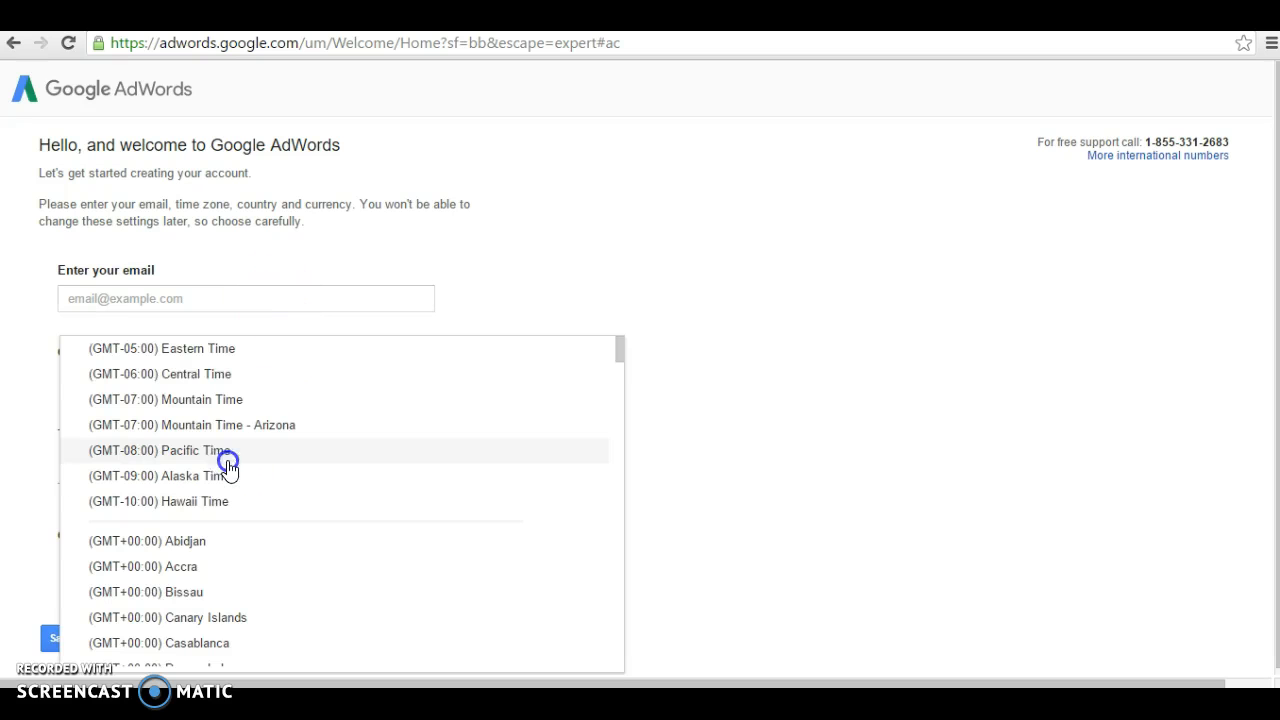
{"action": "left_click", "coordinate": [214, 350]}
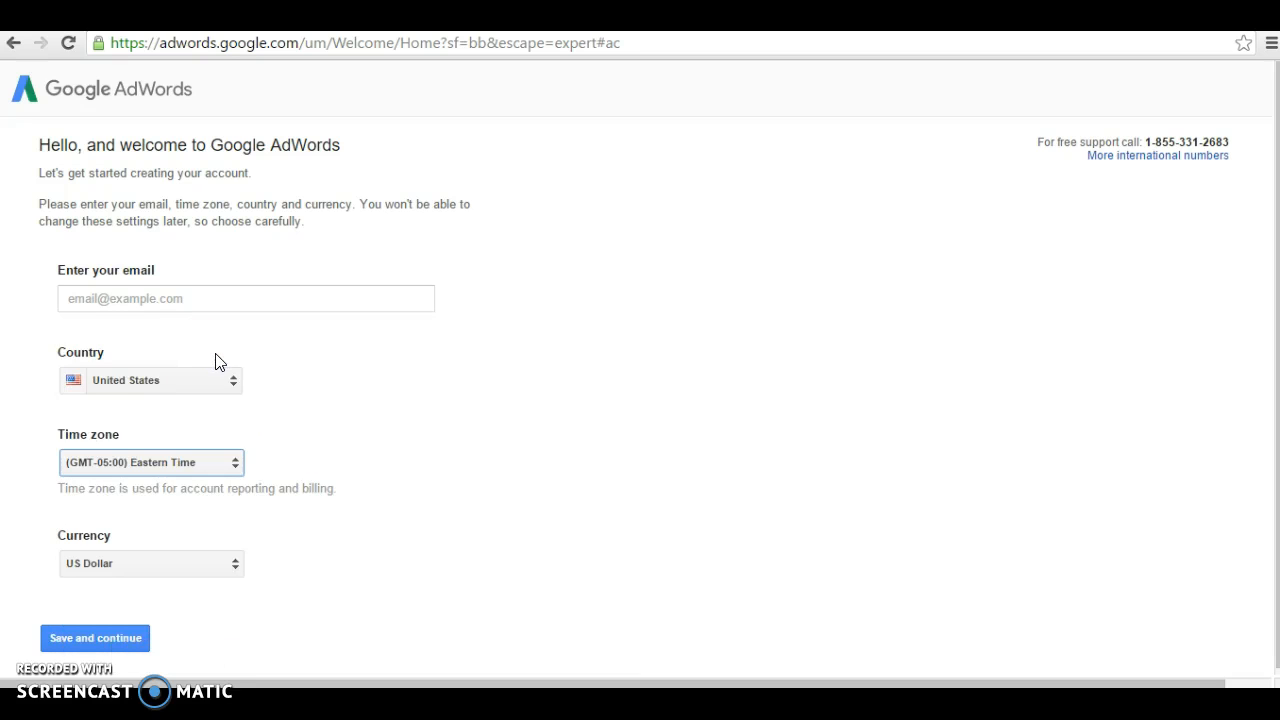
Step: Enter the account e-mail address and save the settings with United States and US Dollar
{"action": "left_click", "coordinate": [198, 302]}
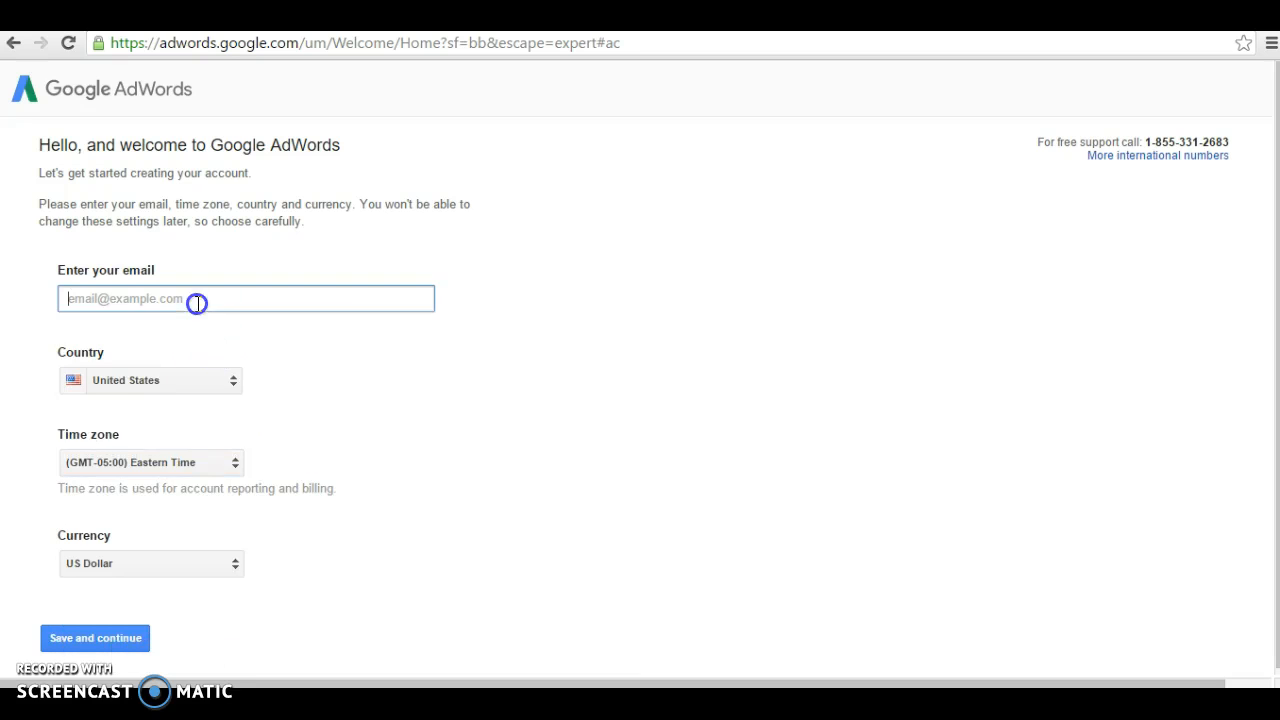
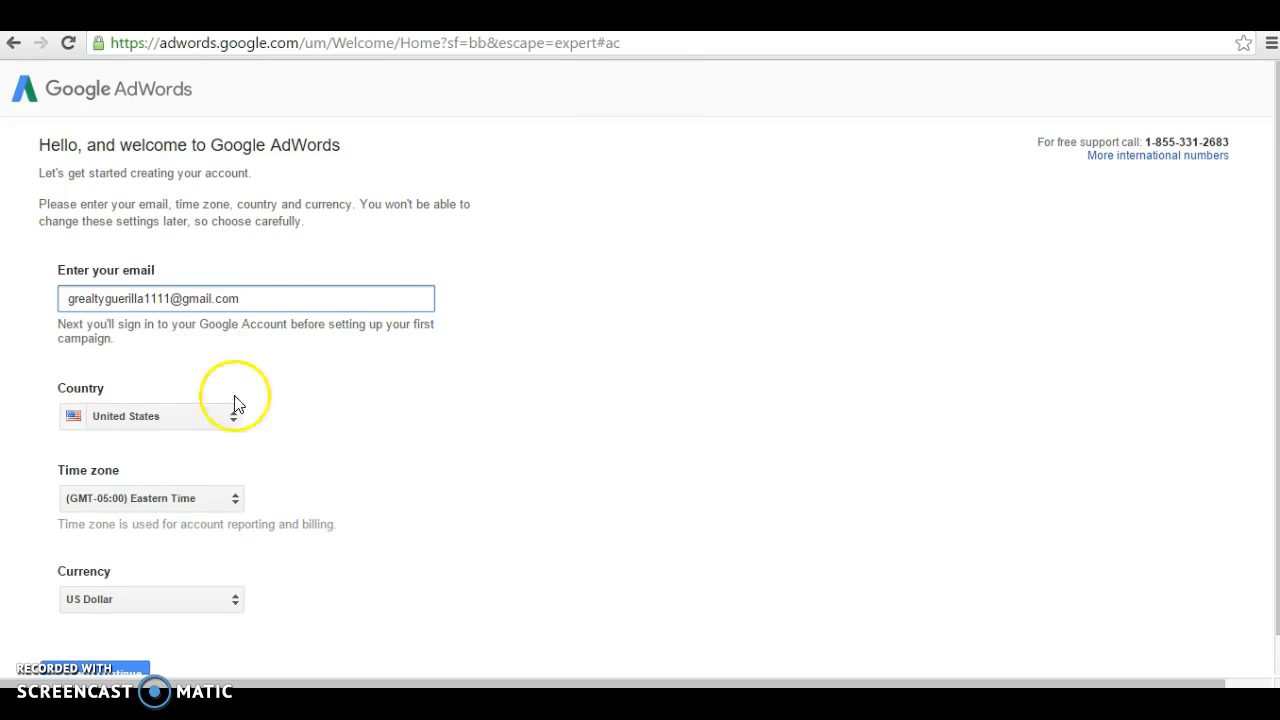
{"action": "scroll", "coordinate": [237, 403], "scroll_direction": "down", "scroll_amount": 1}
{"action": "left_click", "coordinate": [94, 630]}
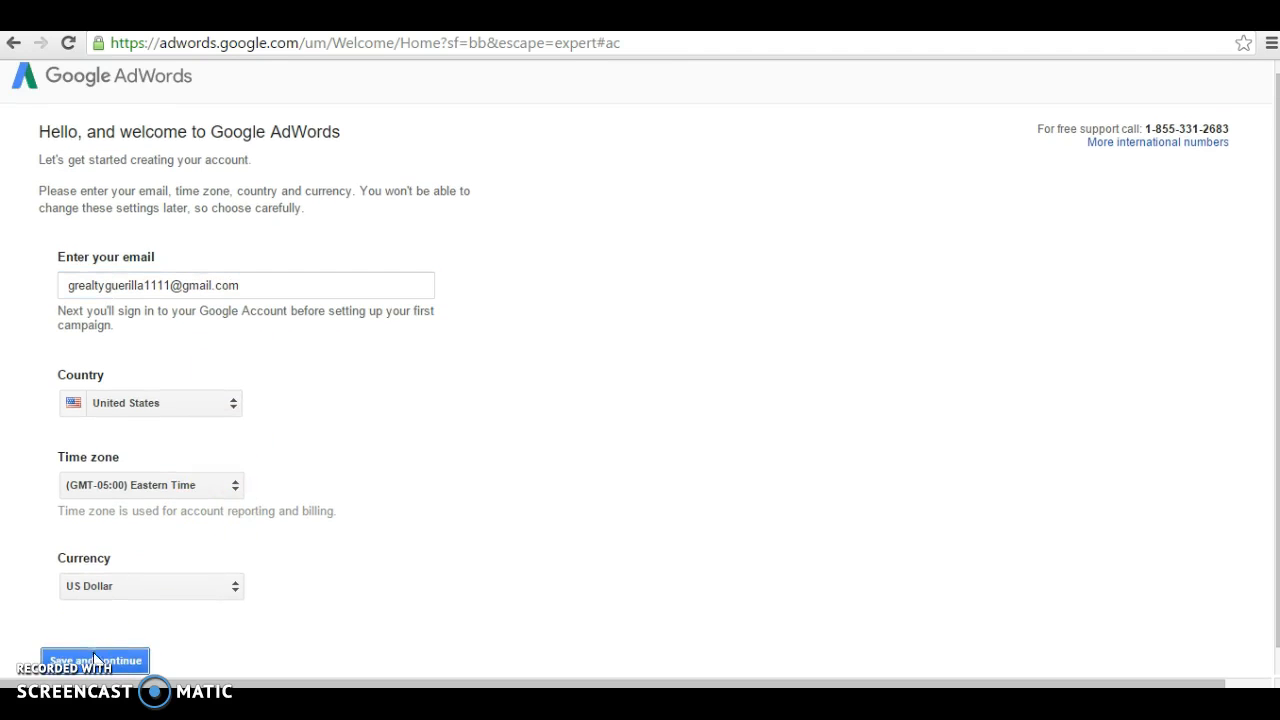
Step: Sign in to the Google account with its password and dismiss the Facebook notification
{"action": "left_click", "coordinate": [96, 665]}
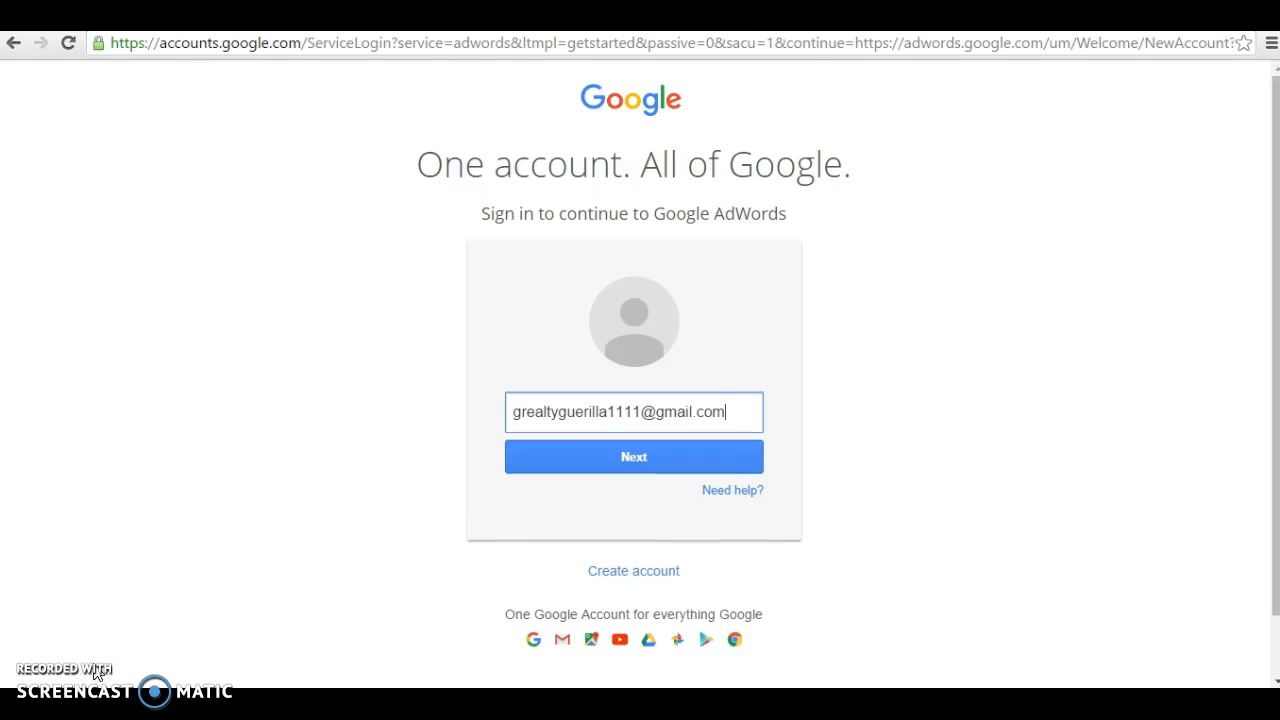
{"action": "left_click", "coordinate": [596, 459]}
{"action": "left_click", "coordinate": [602, 434]}
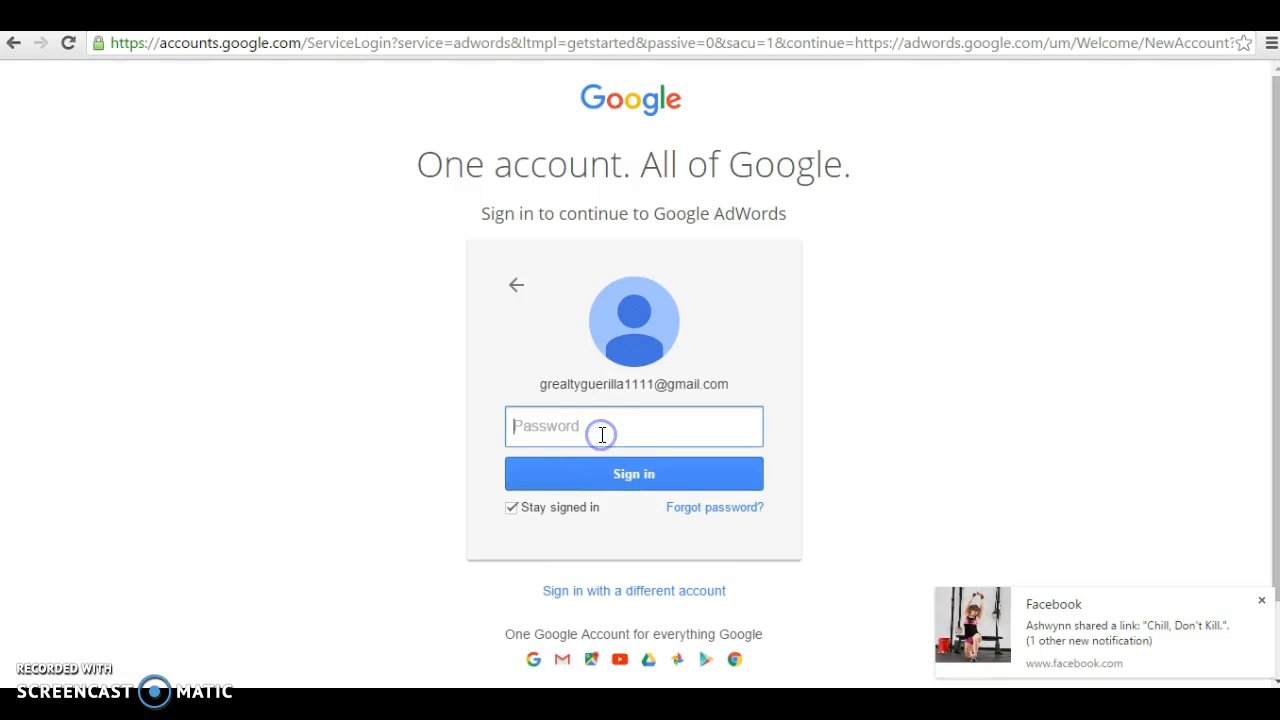
{"action": "type", "text": "•••••••••"}
{"action": "left_click", "coordinate": [593, 477]}
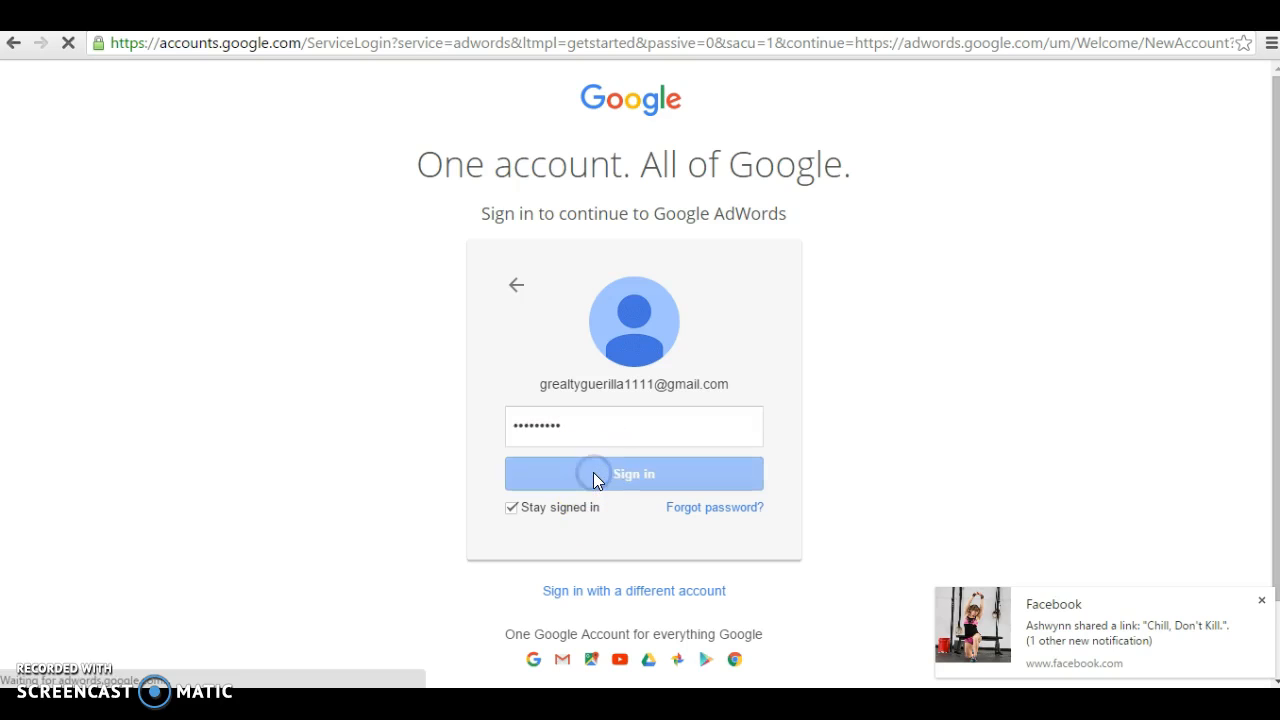
{"action": "left_click", "coordinate": [1261, 600]}
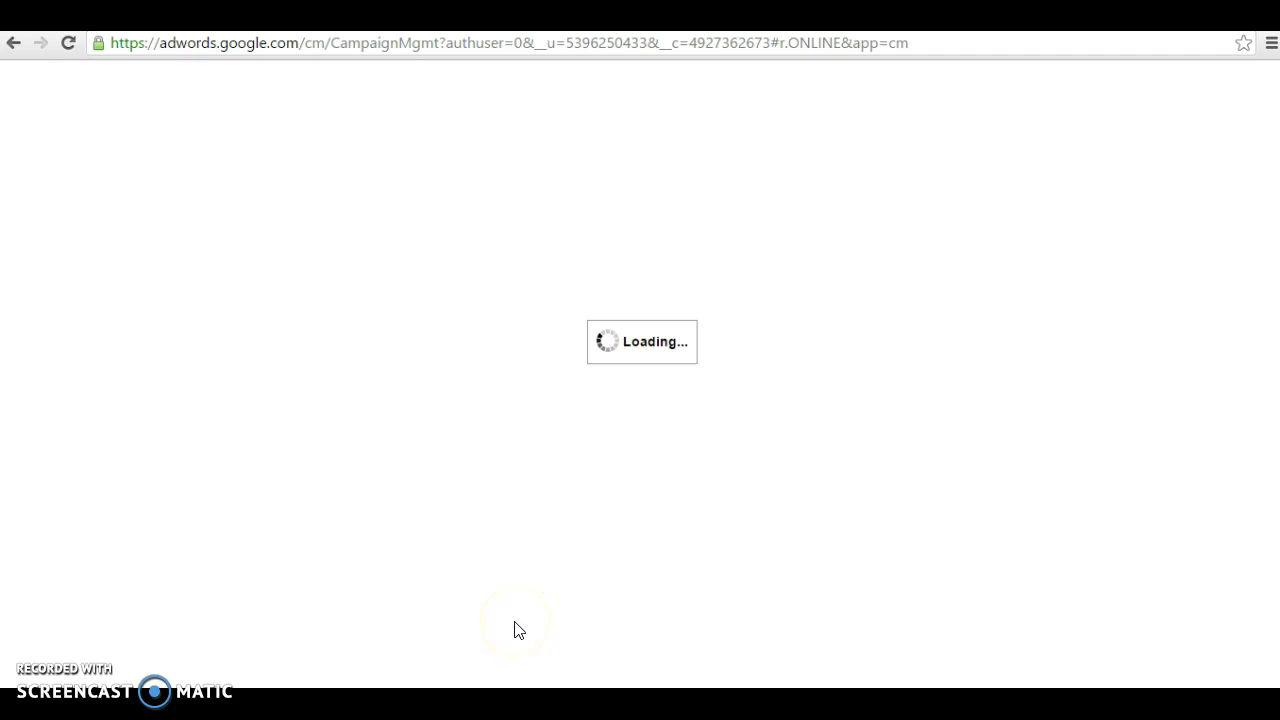
Step: Let the Welcome to AdWords page finish loading, with personalized-ideas and newsletter options enabled
{"action": "left_click", "coordinate": [376, 632]}
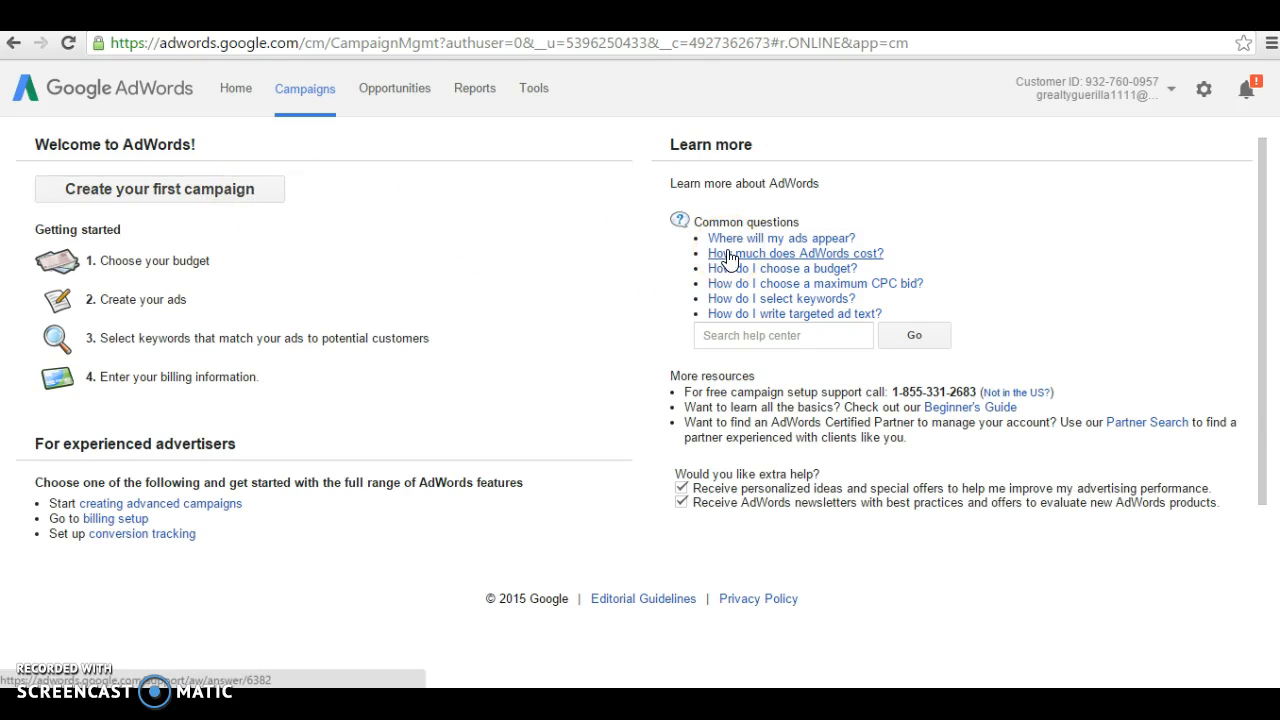
Step: Begin the first campaign as a Search Network only type
{"action": "left_click", "coordinate": [240, 200]}
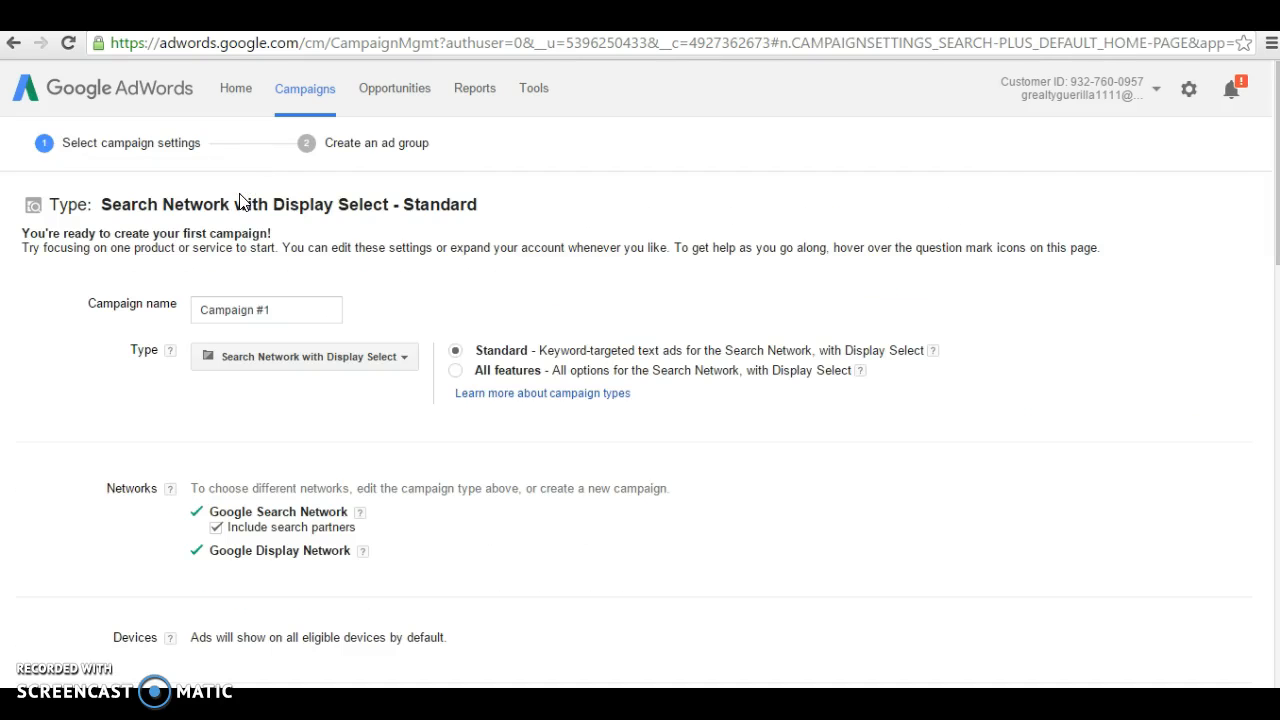
{"action": "left_click", "coordinate": [294, 357]}
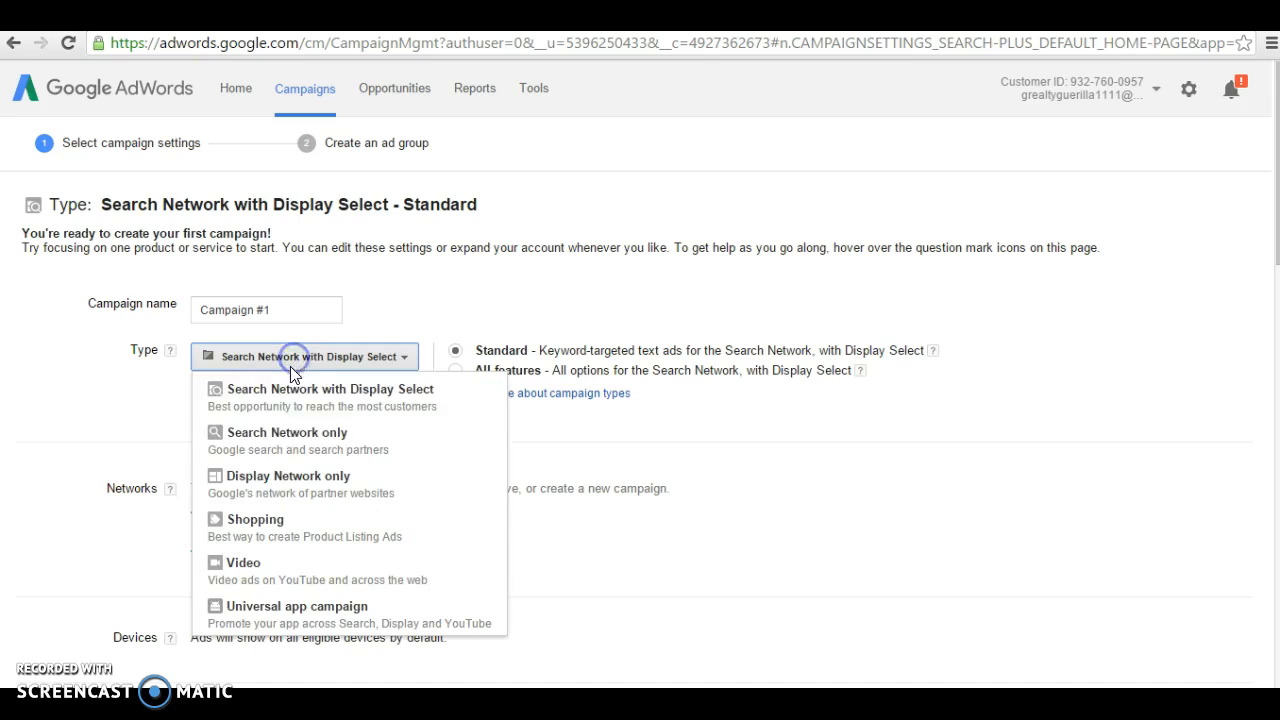
{"action": "left_click", "coordinate": [284, 438]}
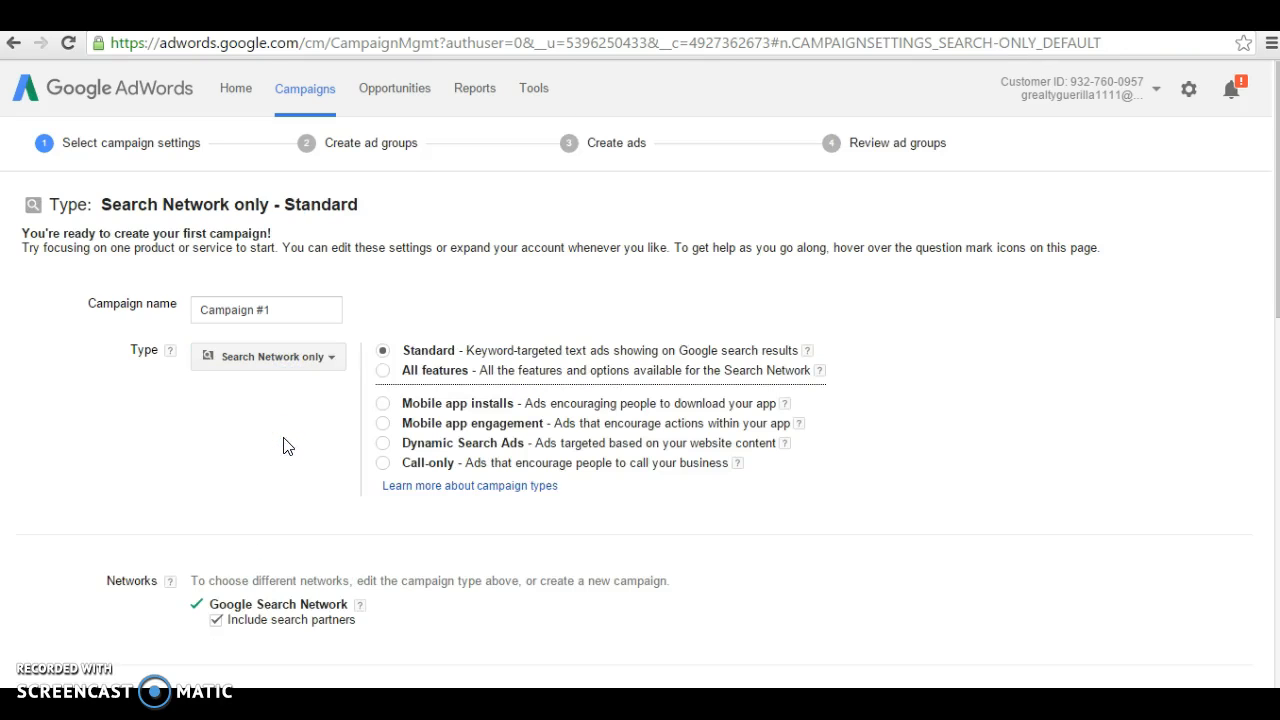
Step: Rename the campaign from 'Campaign #1' to 'Guerilla Realty'
{"action": "left_click", "coordinate": [283, 312]}
{"action": "left_click", "coordinate": [248, 310]}
{"action": "left_click_drag", "start_coordinate": [258, 310], "coordinate": [155, 311]}
{"action": "type", "text": "Guerilla Realty"}
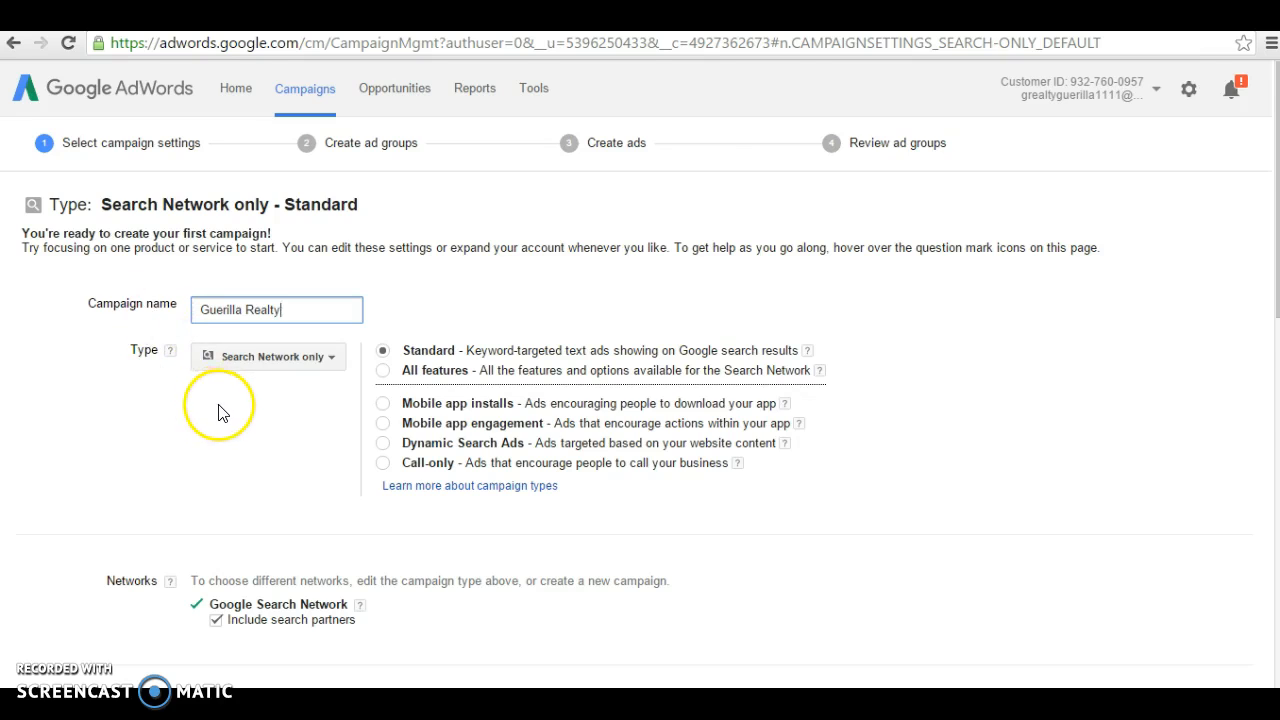
{"action": "scroll", "coordinate": [218, 414], "scroll_direction": "down", "scroll_amount": 3}
{"action": "scroll", "coordinate": [221, 418], "scroll_direction": "down", "scroll_amount": 2}
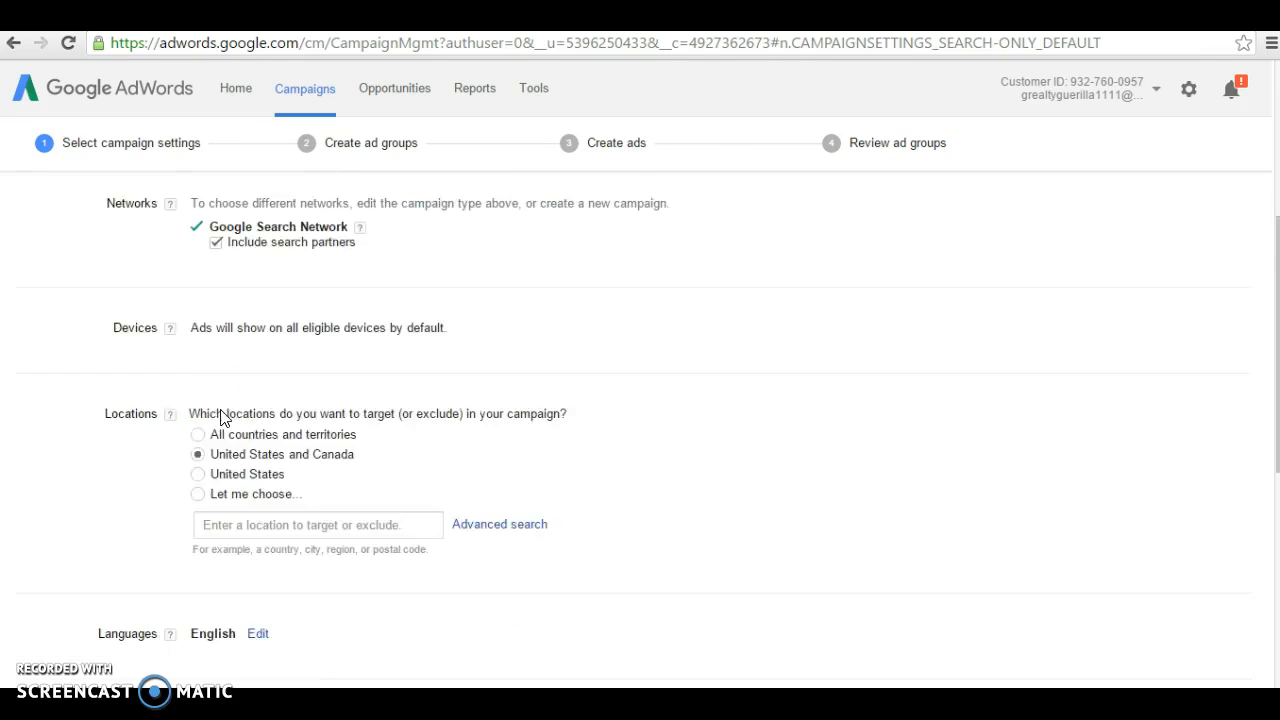
{"action": "scroll", "coordinate": [222, 418], "scroll_direction": "up", "scroll_amount": 2}
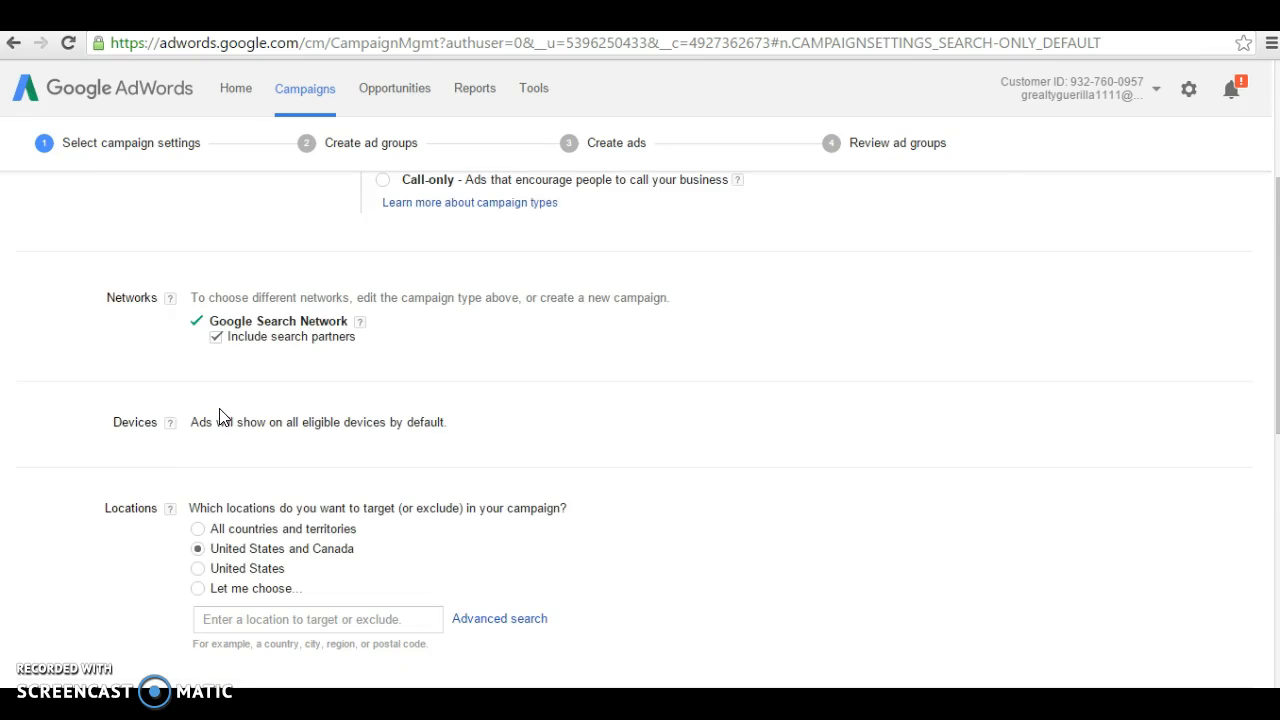
{"action": "scroll", "coordinate": [255, 566], "scroll_direction": "down", "scroll_amount": 2}
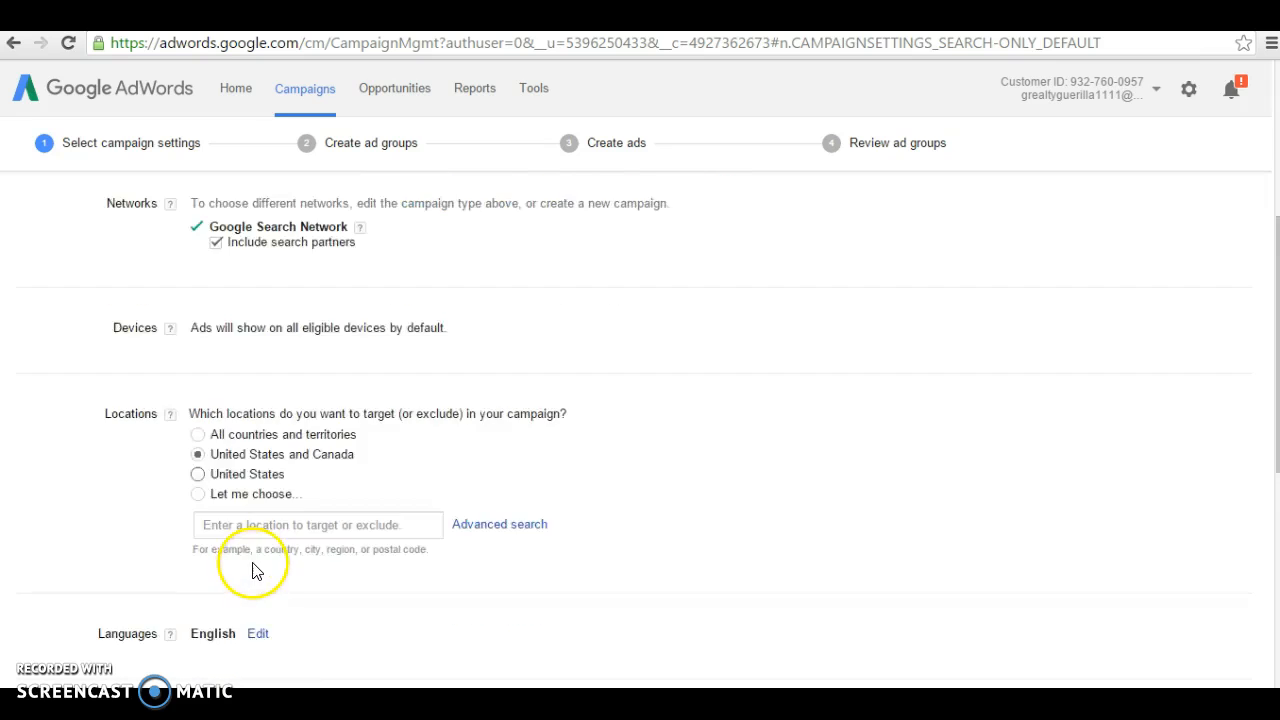
{"action": "scroll", "coordinate": [252, 572], "scroll_direction": "down", "scroll_amount": 2}
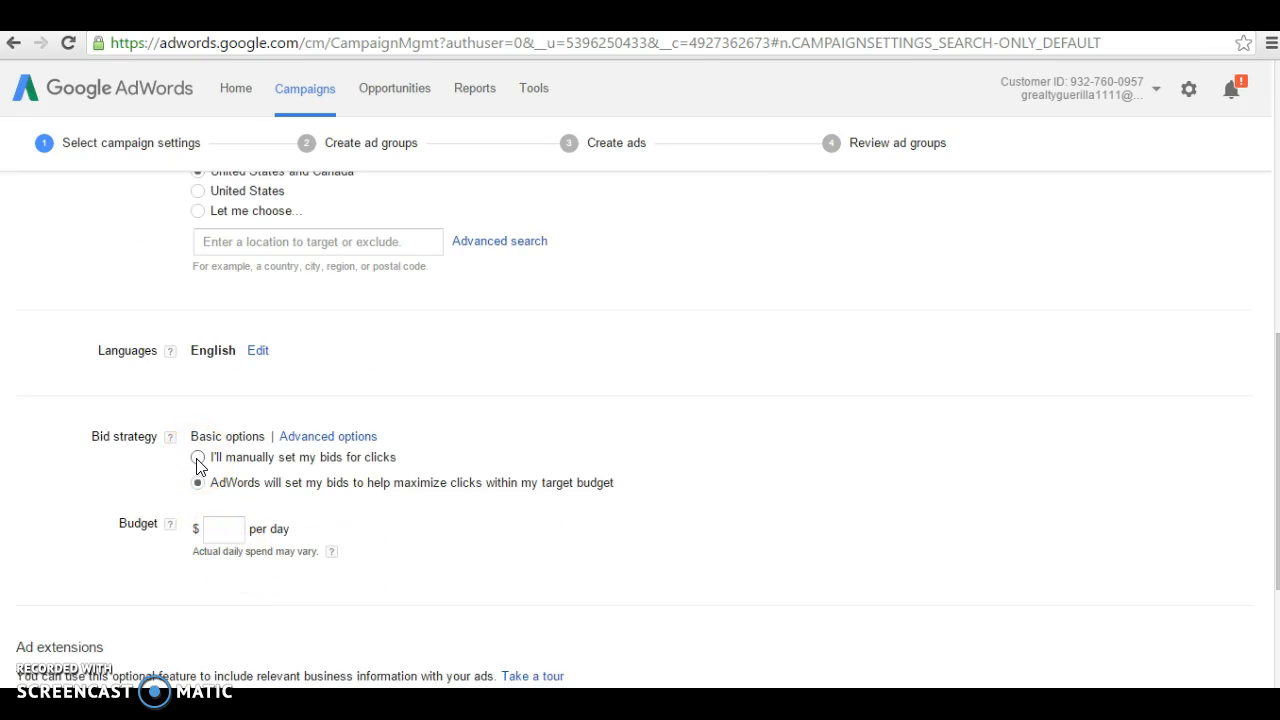
Step: Switch to manual CPC bidding with a $1.50 default bid
{"action": "left_click", "coordinate": [198, 459]}
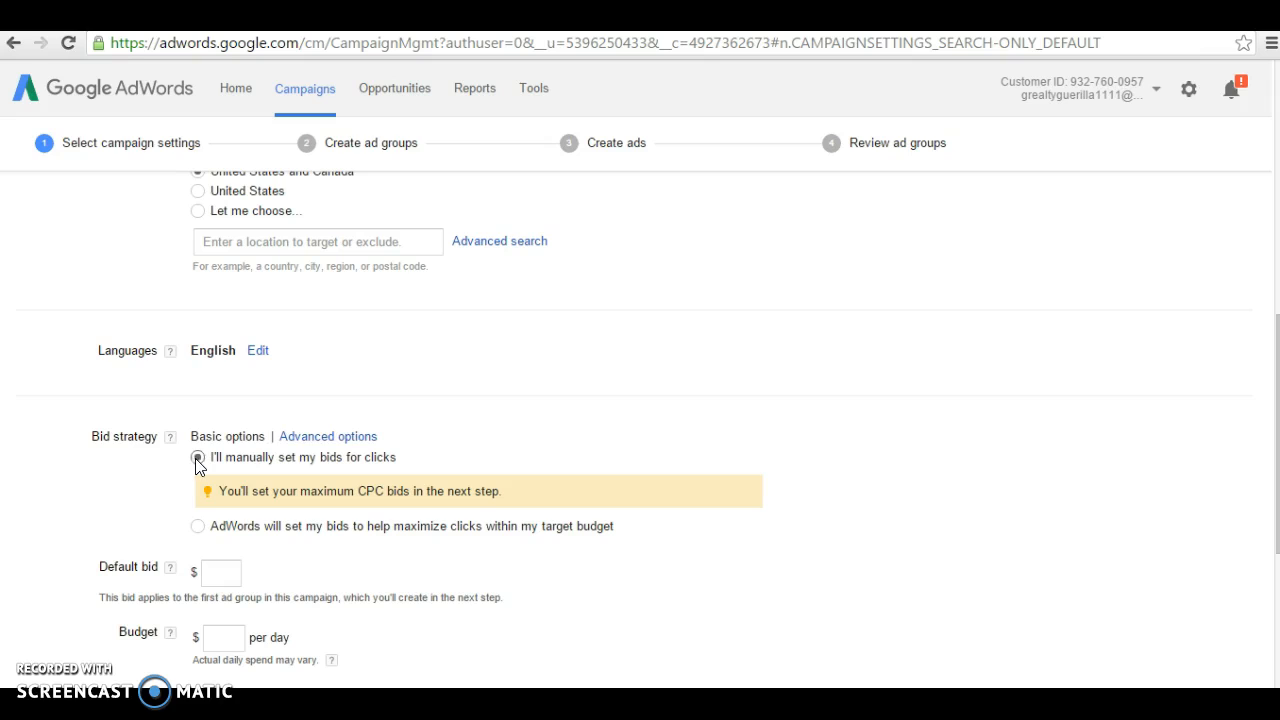
{"action": "left_click", "coordinate": [222, 571]}
{"action": "type", "text": "1.50"}
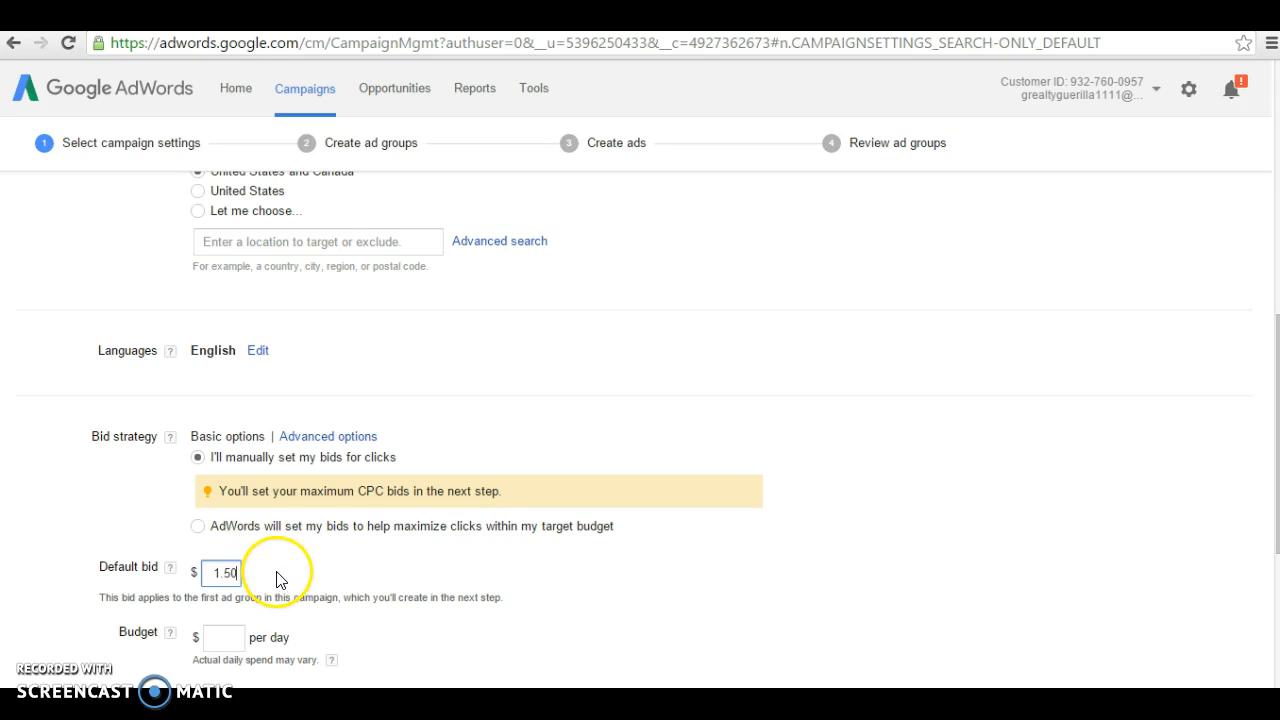
{"action": "scroll", "coordinate": [250, 600], "scroll_direction": "down", "scroll_amount": 2}
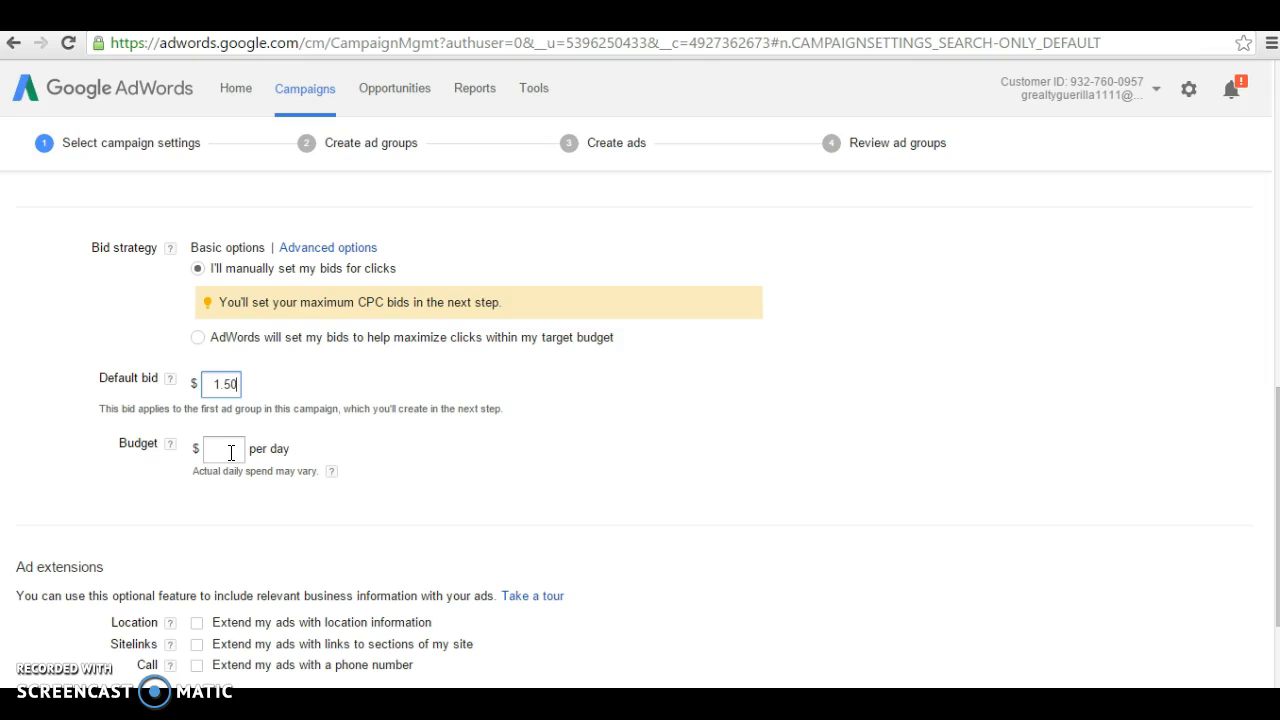
Step: Set a $10 daily budget and save the campaign settings
{"action": "left_click", "coordinate": [231, 452]}
{"action": "type", "text": "10"}
{"action": "left_click", "coordinate": [337, 480]}
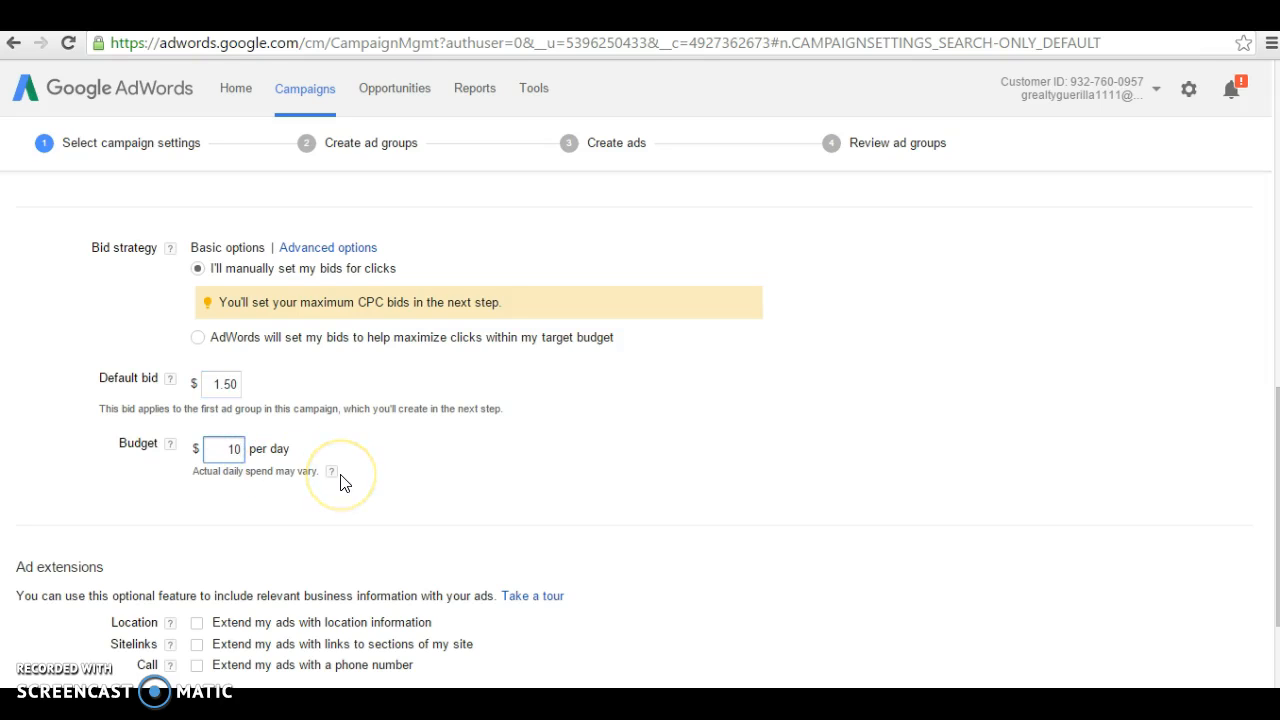
{"action": "scroll", "coordinate": [343, 482], "scroll_direction": "down", "scroll_amount": 2}
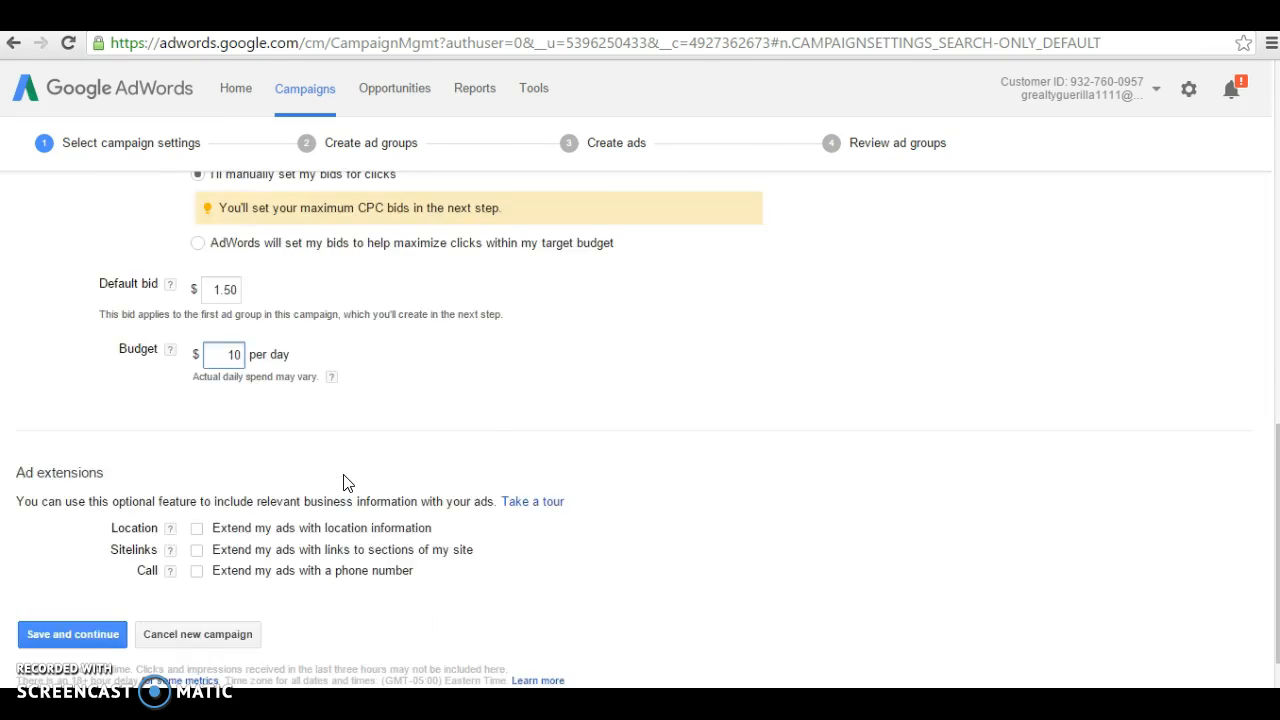
{"action": "left_click", "coordinate": [180, 540]}
{"action": "left_click", "coordinate": [42, 570]}
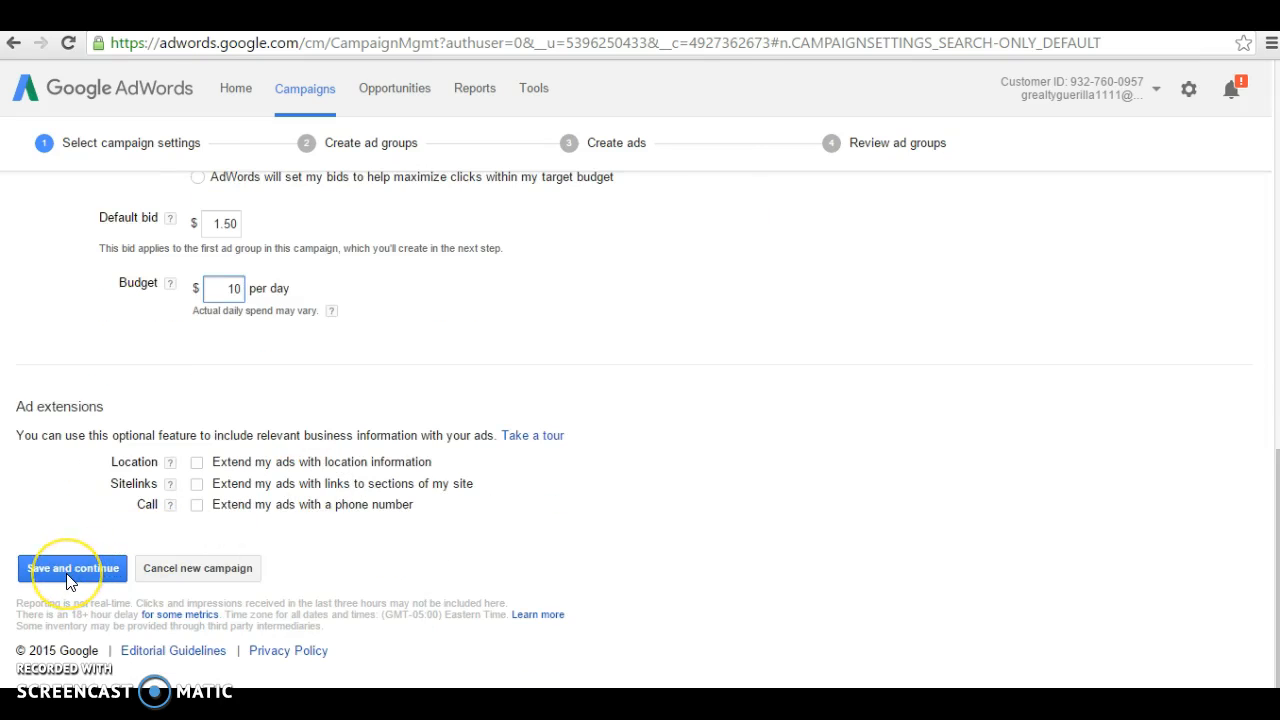
Step: Save the campaign settings and rename 'Ad group #1' to 'Fayetteville'
{"action": "left_click", "coordinate": [70, 577]}
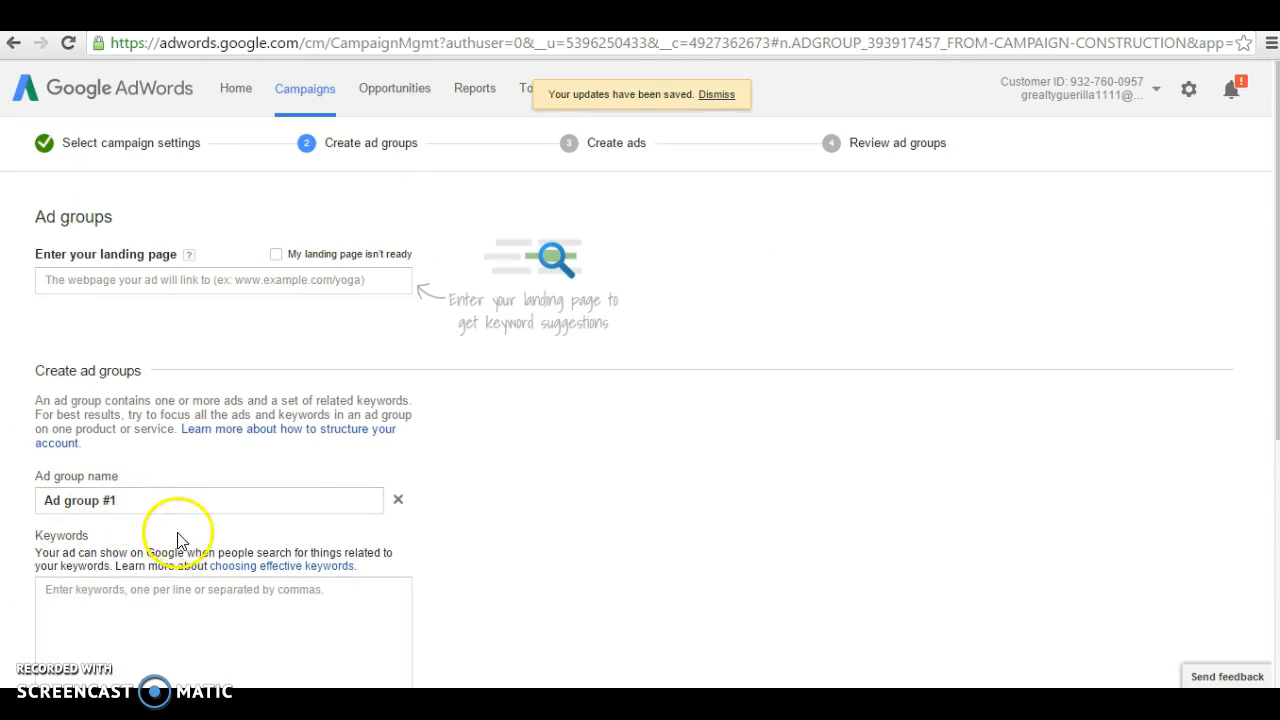
{"action": "scroll", "coordinate": [170, 520], "scroll_direction": "down", "scroll_amount": 1}
{"action": "left_click_drag", "start_coordinate": [149, 405], "coordinate": [23, 400]}
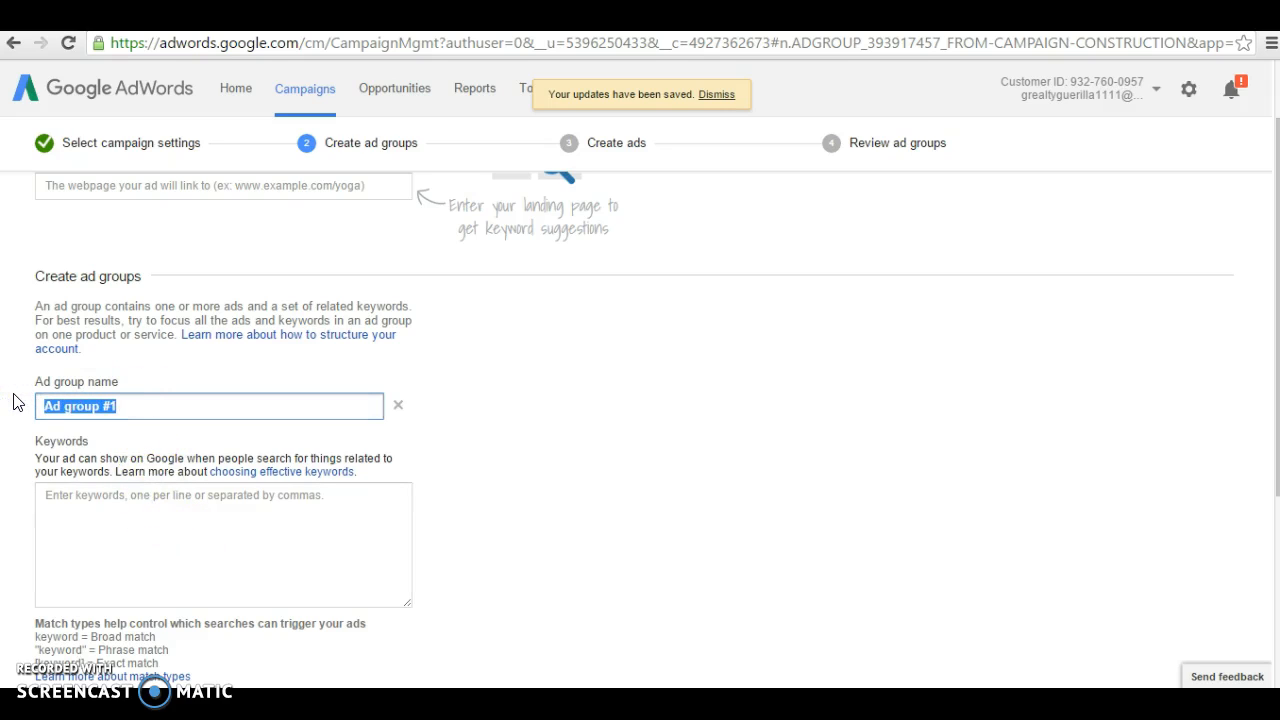
{"action": "type", "text": "Fayette"}
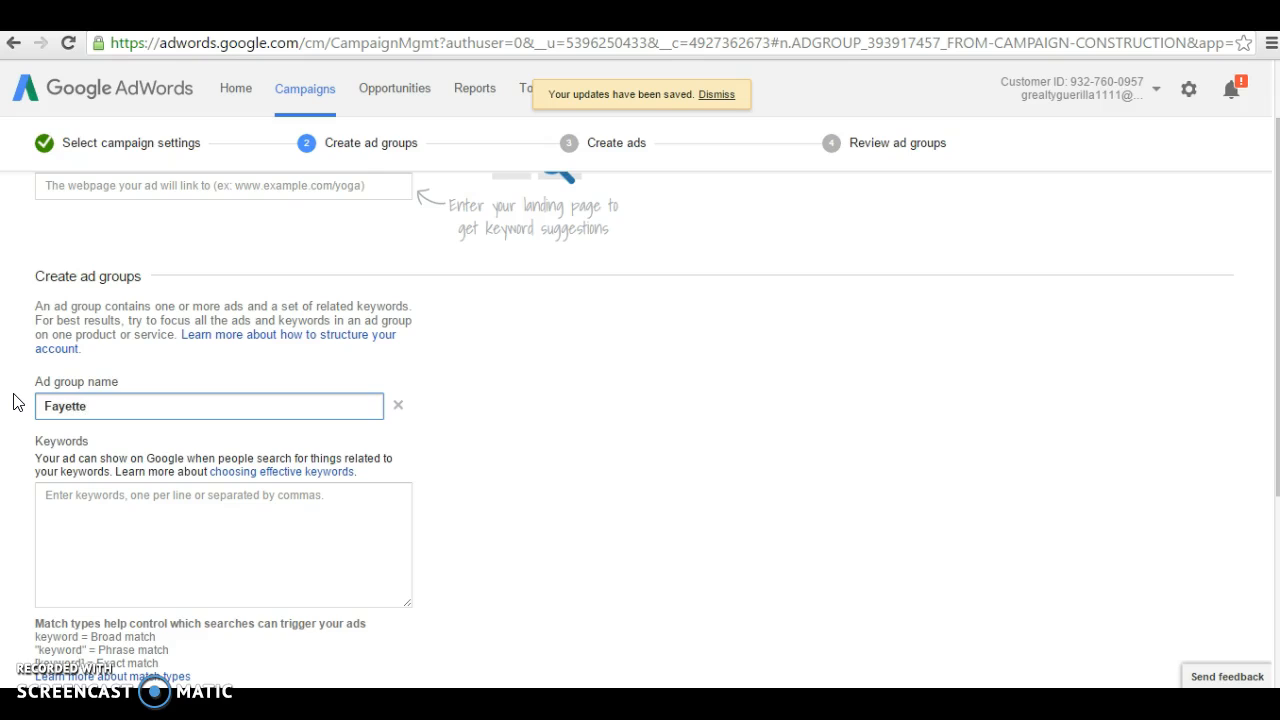
{"action": "type", "text": "ville"}
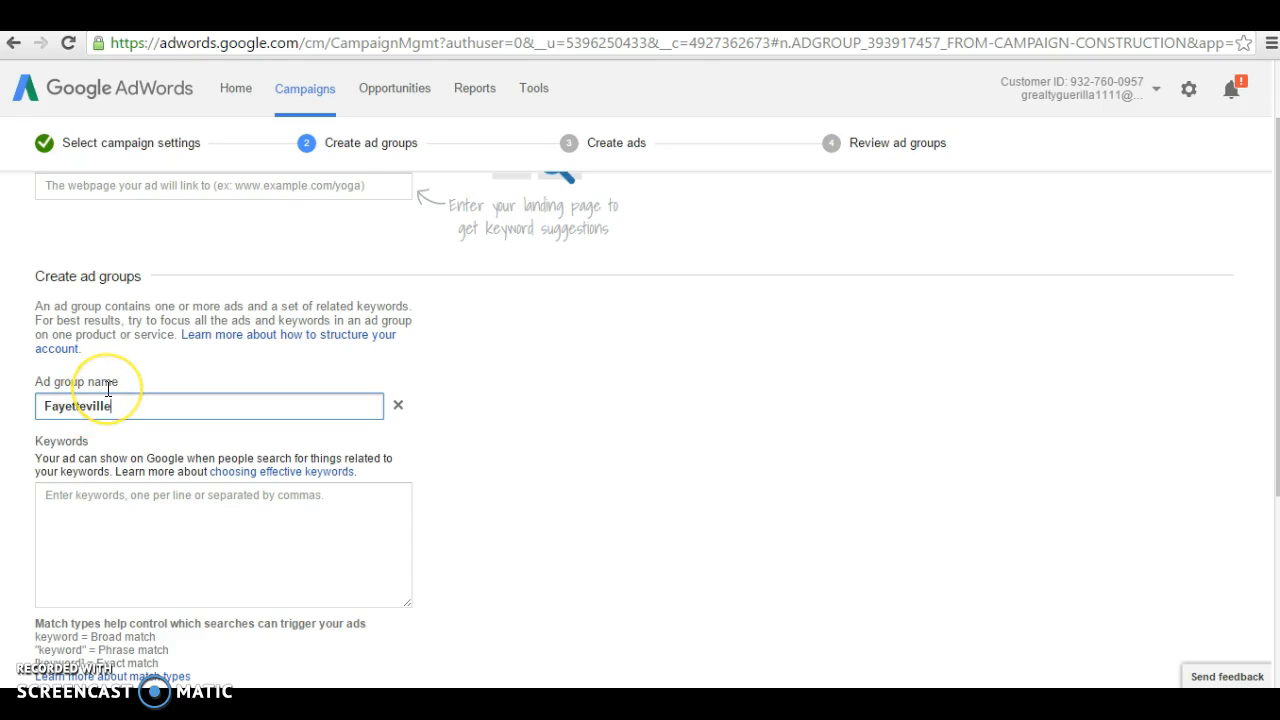
{"action": "scroll", "coordinate": [106, 388], "scroll_direction": "down", "scroll_amount": 2}
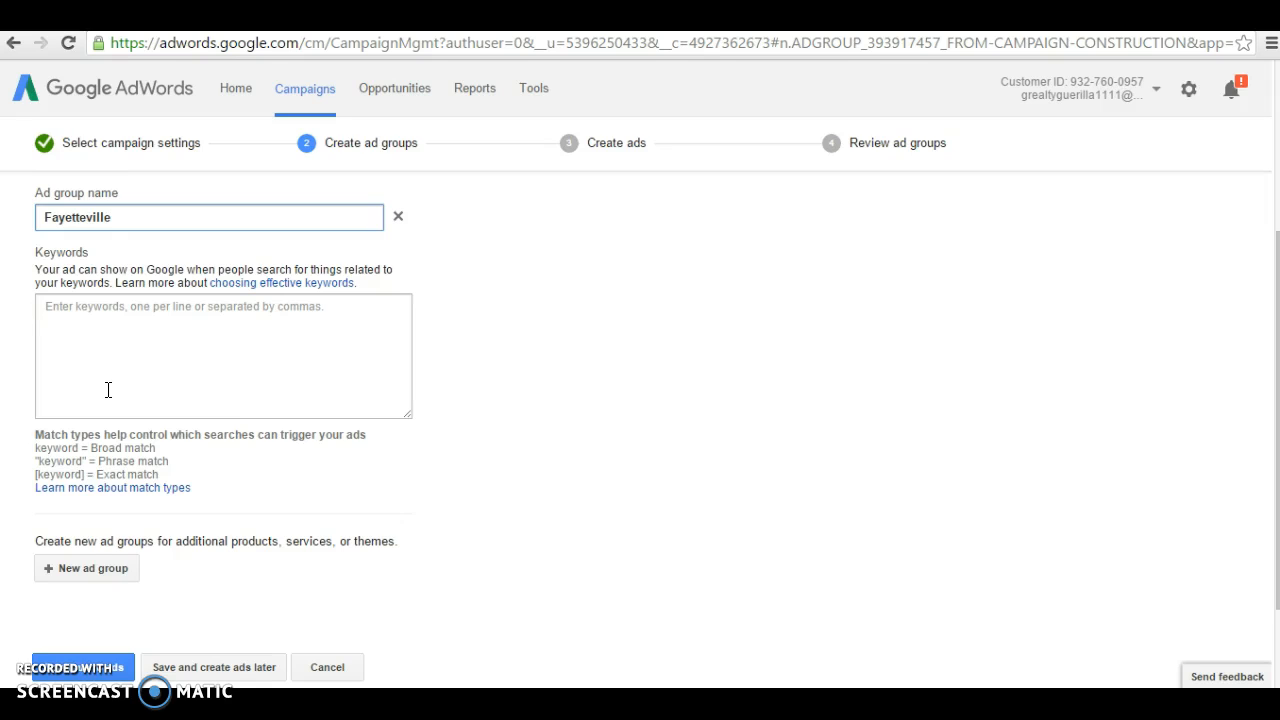
{"action": "left_click", "coordinate": [137, 337]}
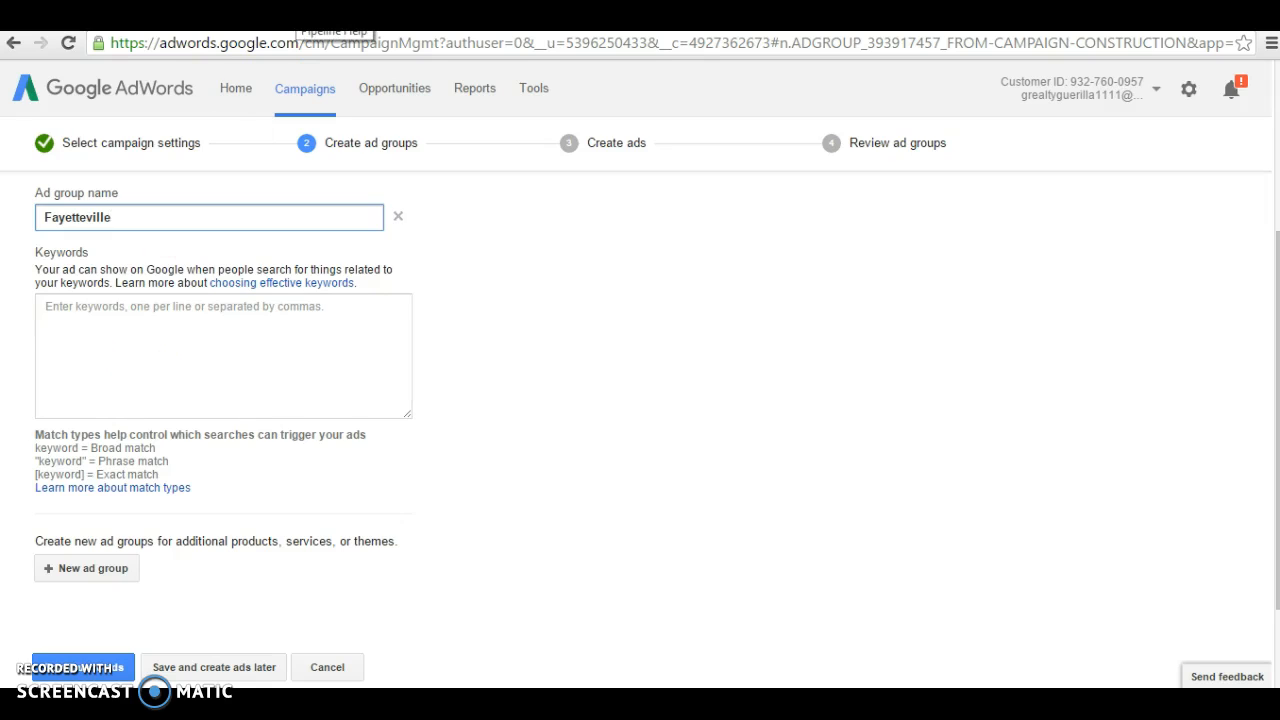
Step: Copy the full generated Fayetteville NC keyword list, negatives included, from the generator page
{"action": "left_click", "coordinate": [298, 14]}
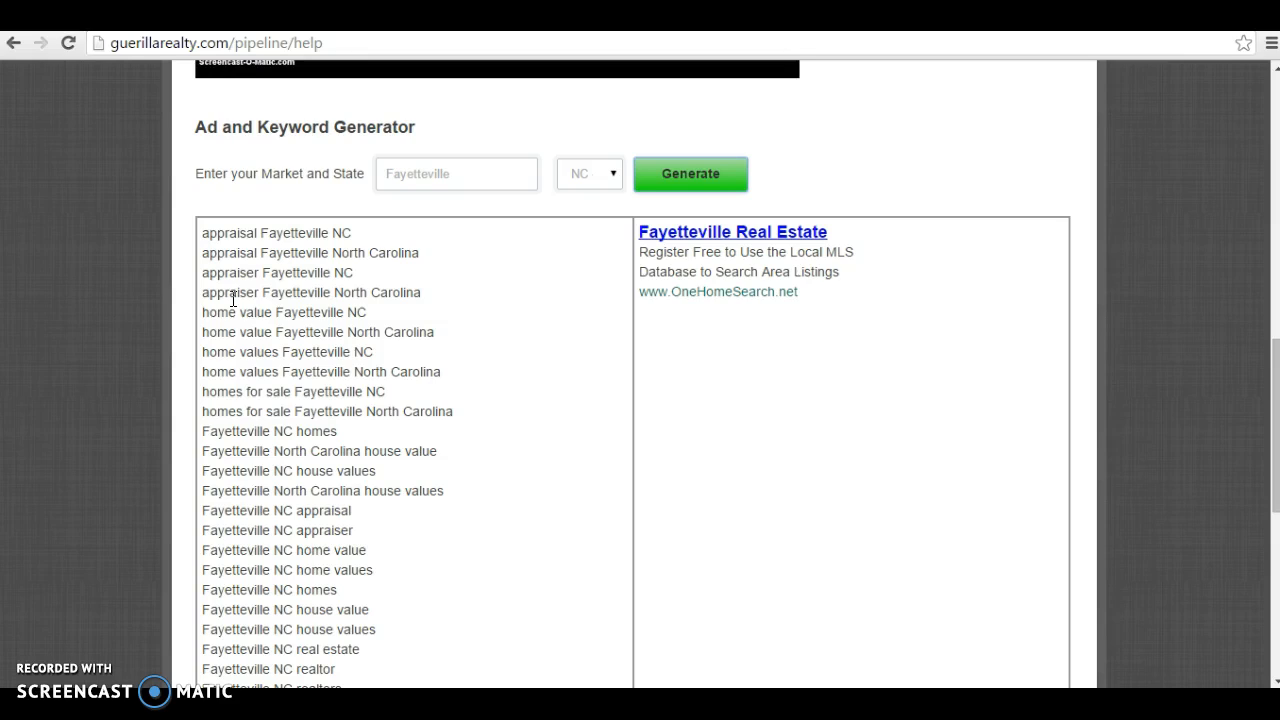
{"action": "left_click", "coordinate": [414, 182]}
{"action": "left_click", "coordinate": [206, 235]}
{"action": "left_click_drag", "start_coordinate": [206, 235], "coordinate": [322, 580]}
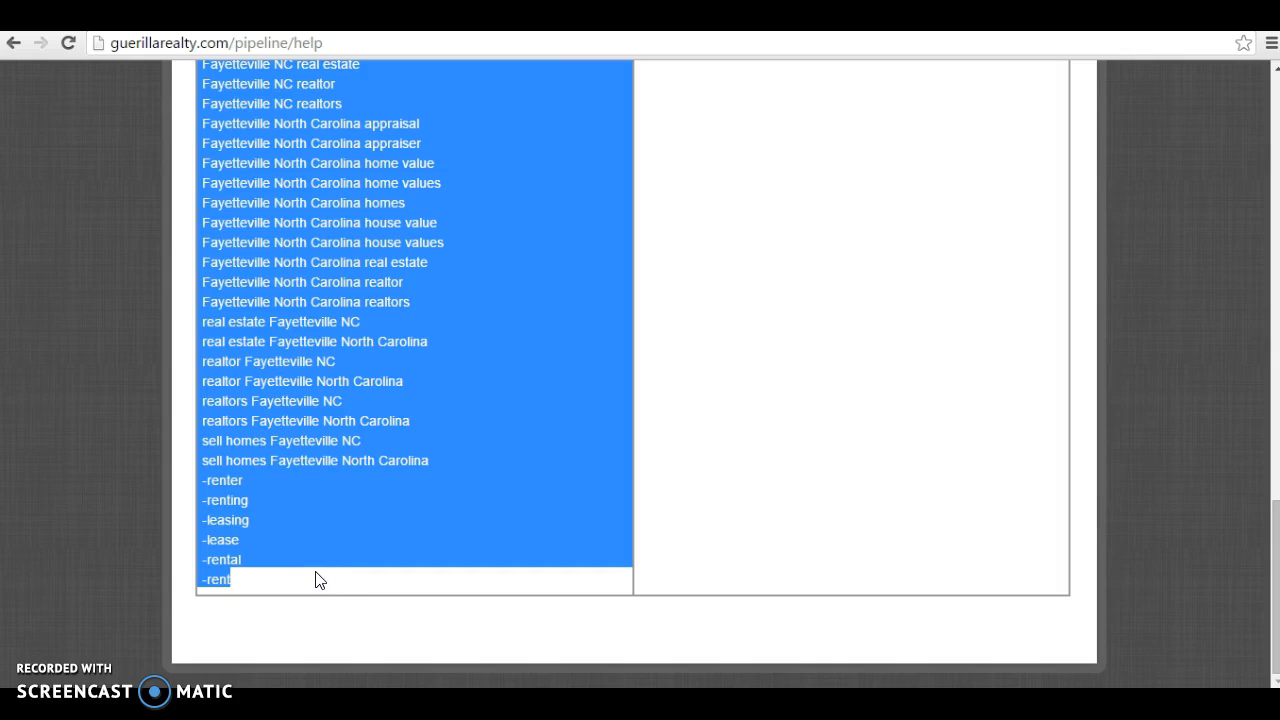
{"action": "right_click", "coordinate": [271, 434]}
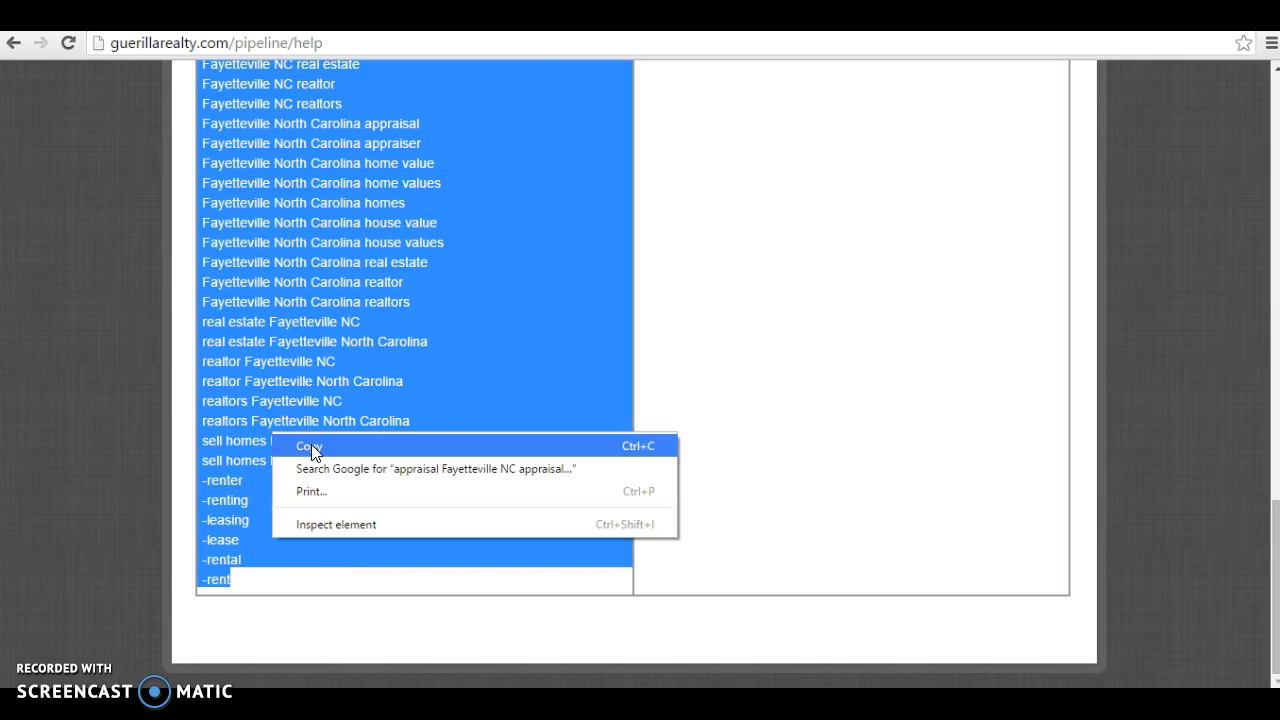
{"action": "left_click", "coordinate": [311, 446]}
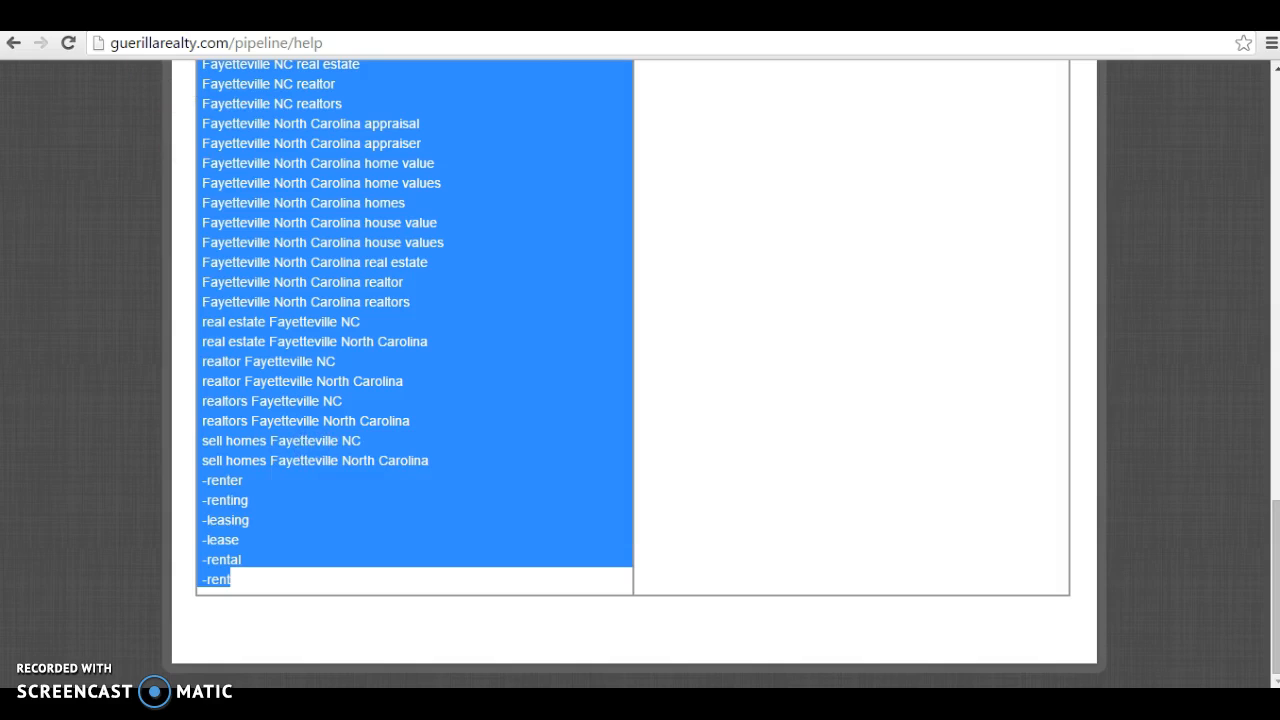
{"action": "left_click", "coordinate": [120, 16]}
Step: Paste the copied keyword list into the Fayetteville Keywords box and scroll through it
{"action": "left_click", "coordinate": [126, 341]}
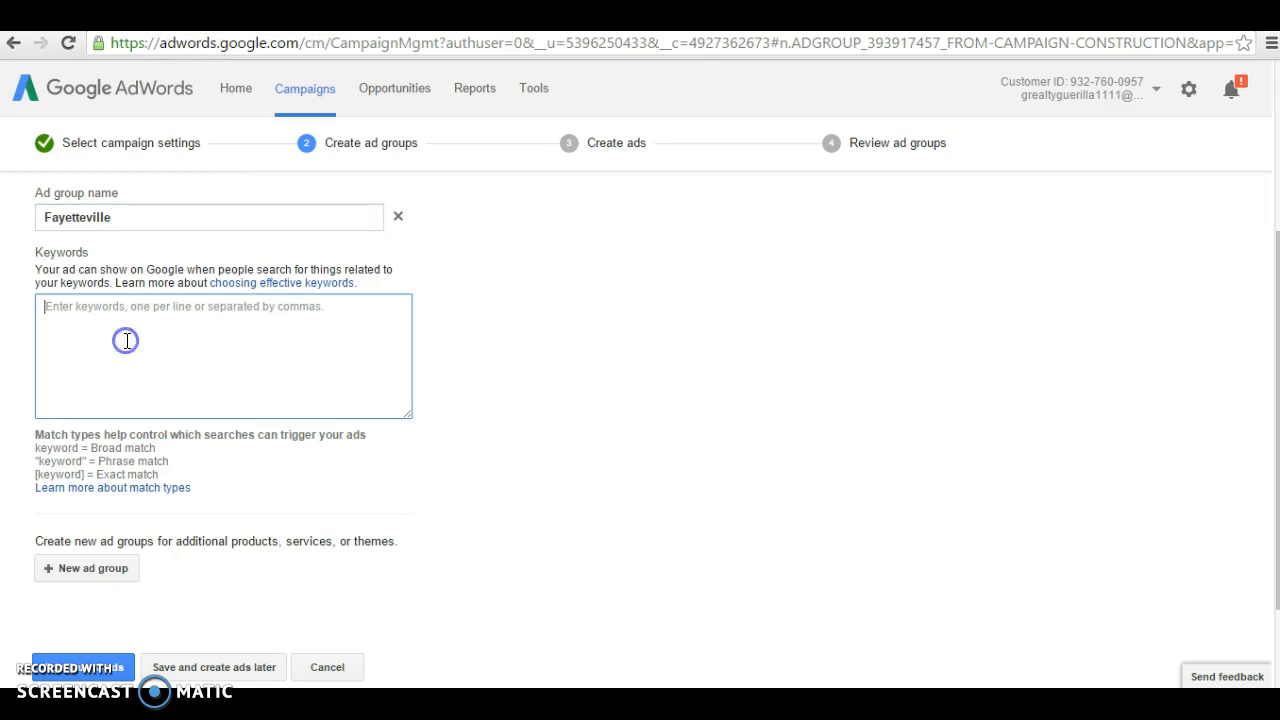
{"action": "right_click", "coordinate": [118, 321]}
{"action": "left_click", "coordinate": [180, 432]}
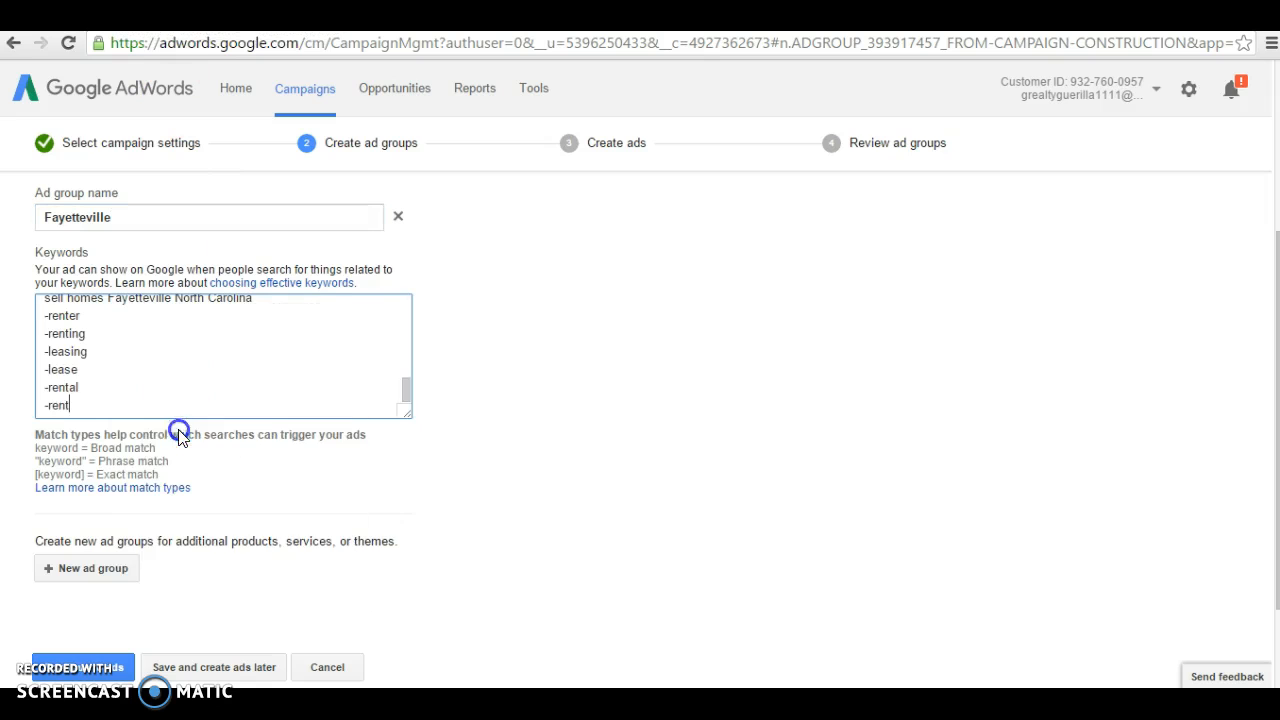
{"action": "scroll", "coordinate": [167, 408], "scroll_direction": "up", "scroll_amount": 5}
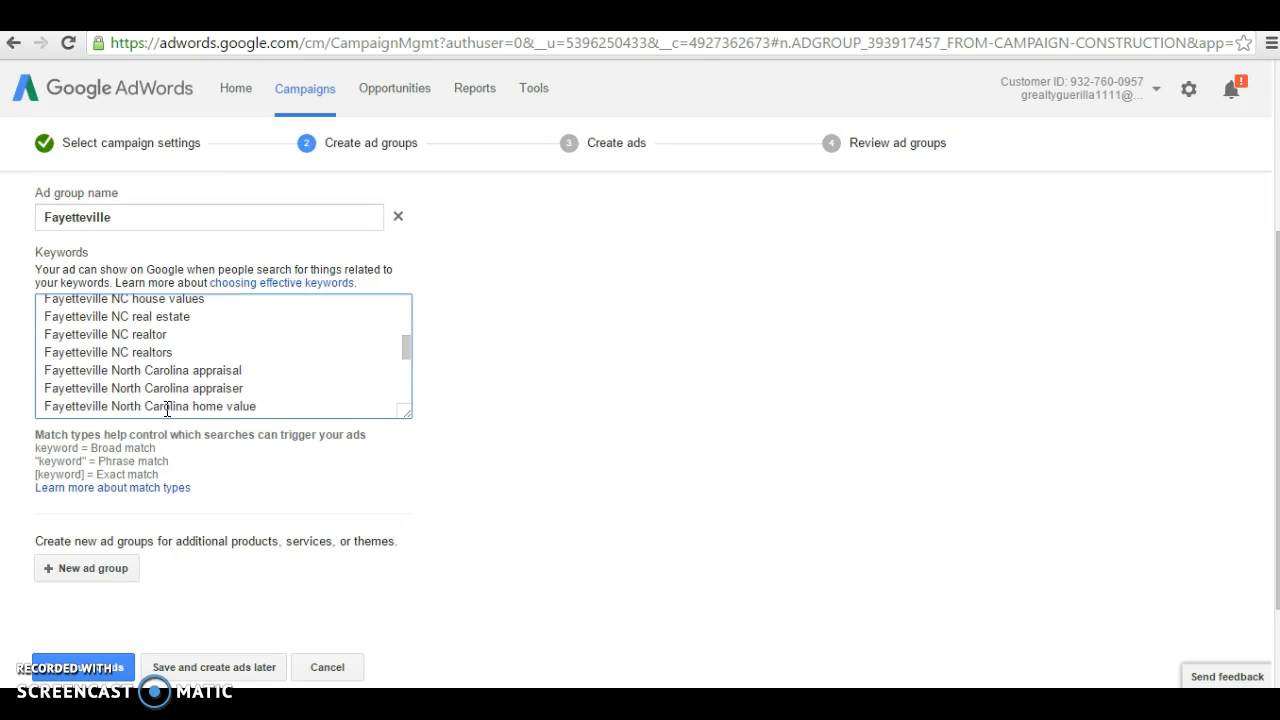
{"action": "scroll", "coordinate": [167, 406], "scroll_direction": "up", "scroll_amount": 3}
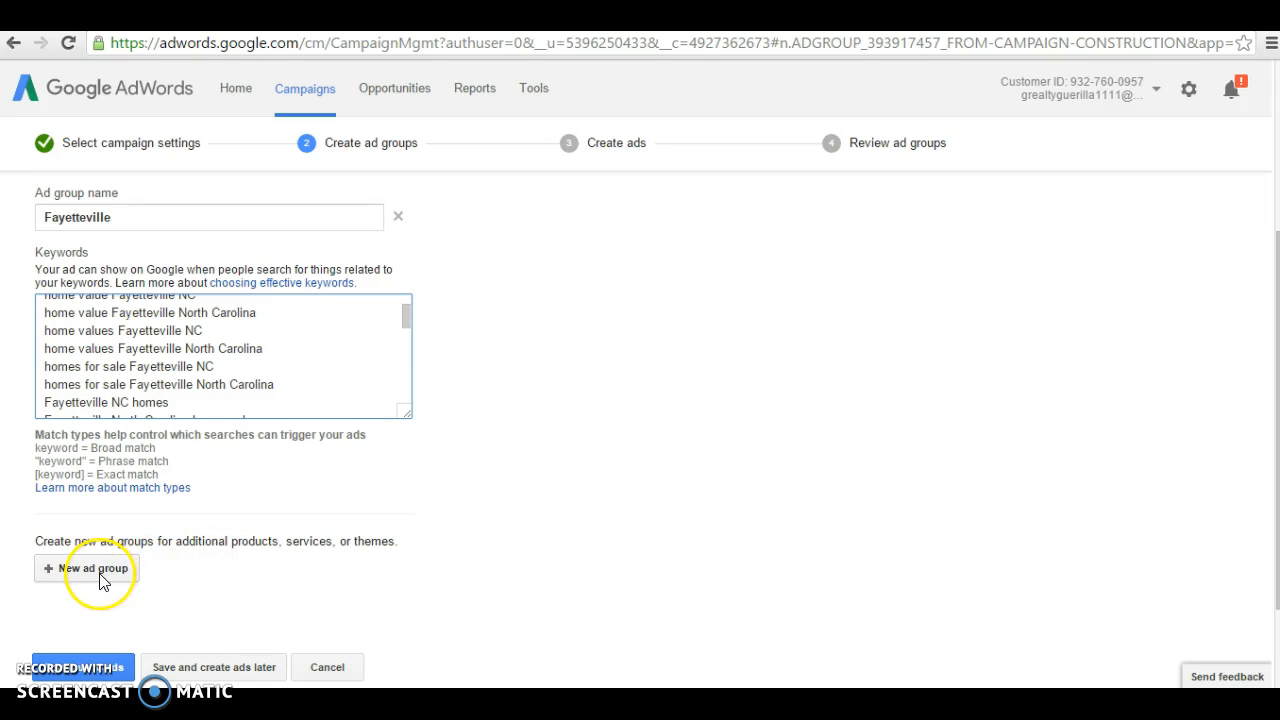
Step: Save the ad group, then select the 'Fayetteville Real Estate' headline on the generator page
{"action": "left_click", "coordinate": [92, 676]}
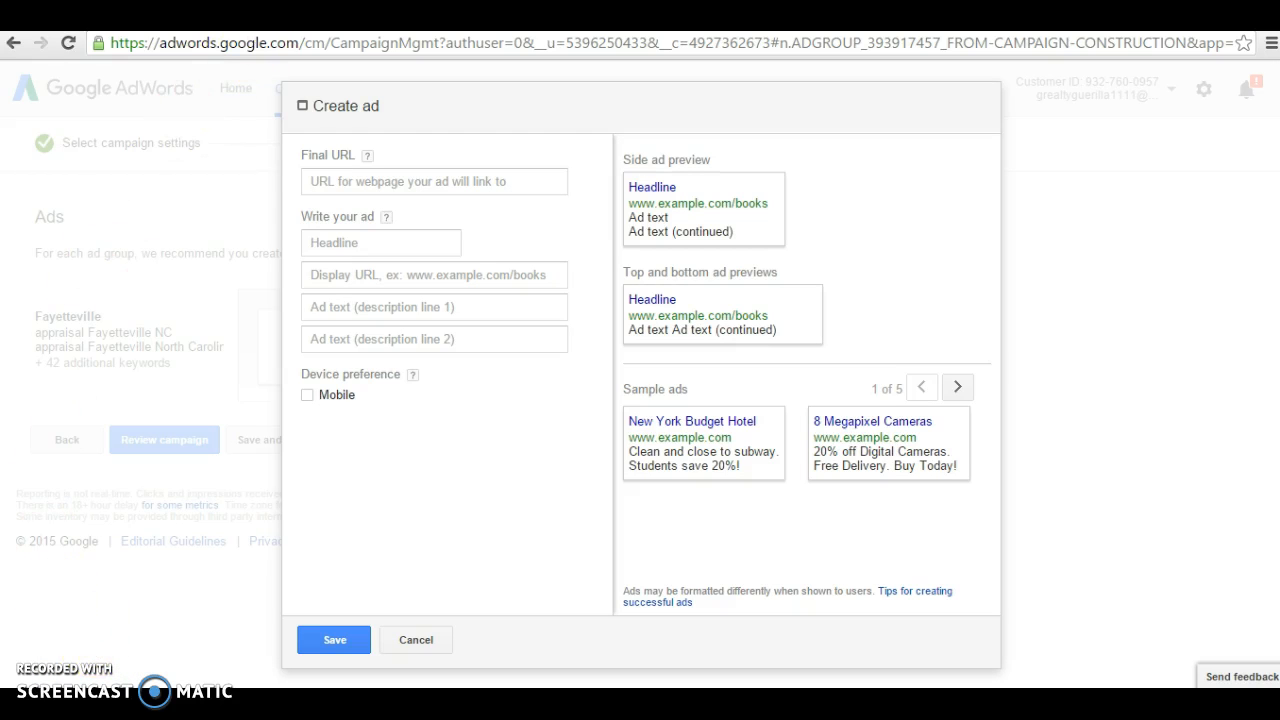
{"action": "left_click", "coordinate": [250, 15]}
{"action": "scroll", "coordinate": [544, 387], "scroll_direction": "up", "scroll_amount": 7}
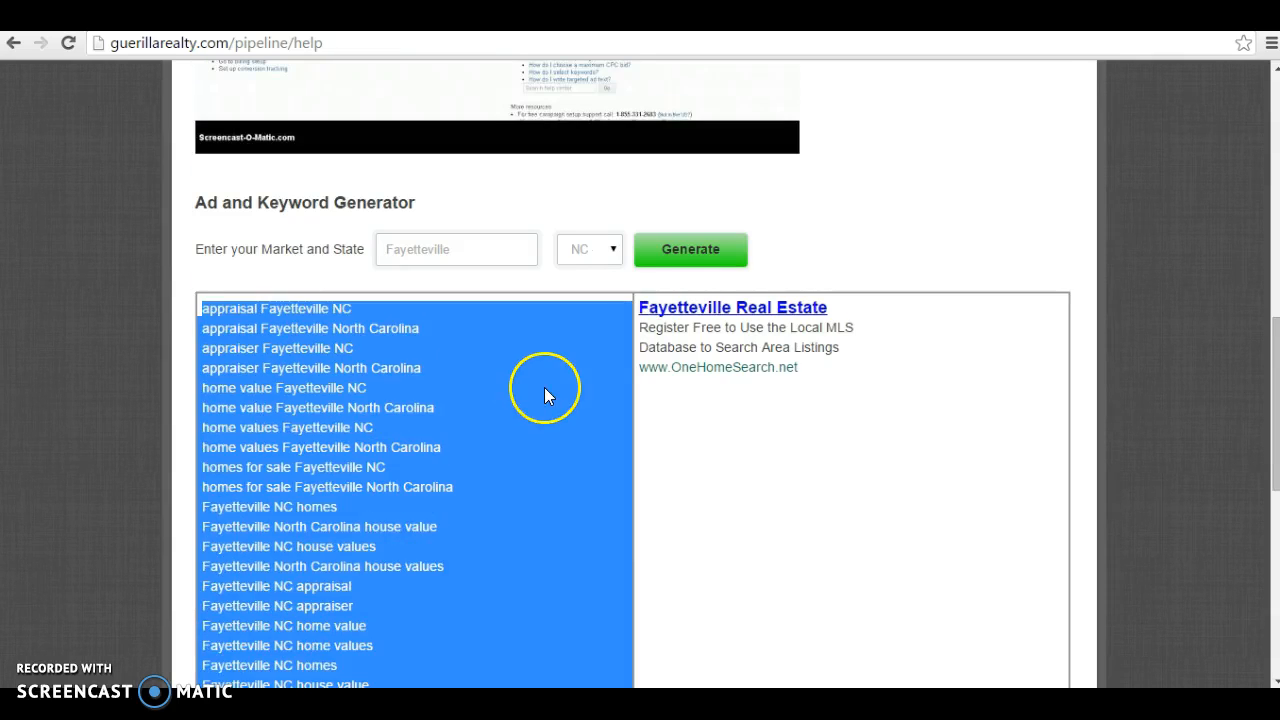
{"action": "left_click", "coordinate": [362, 363]}
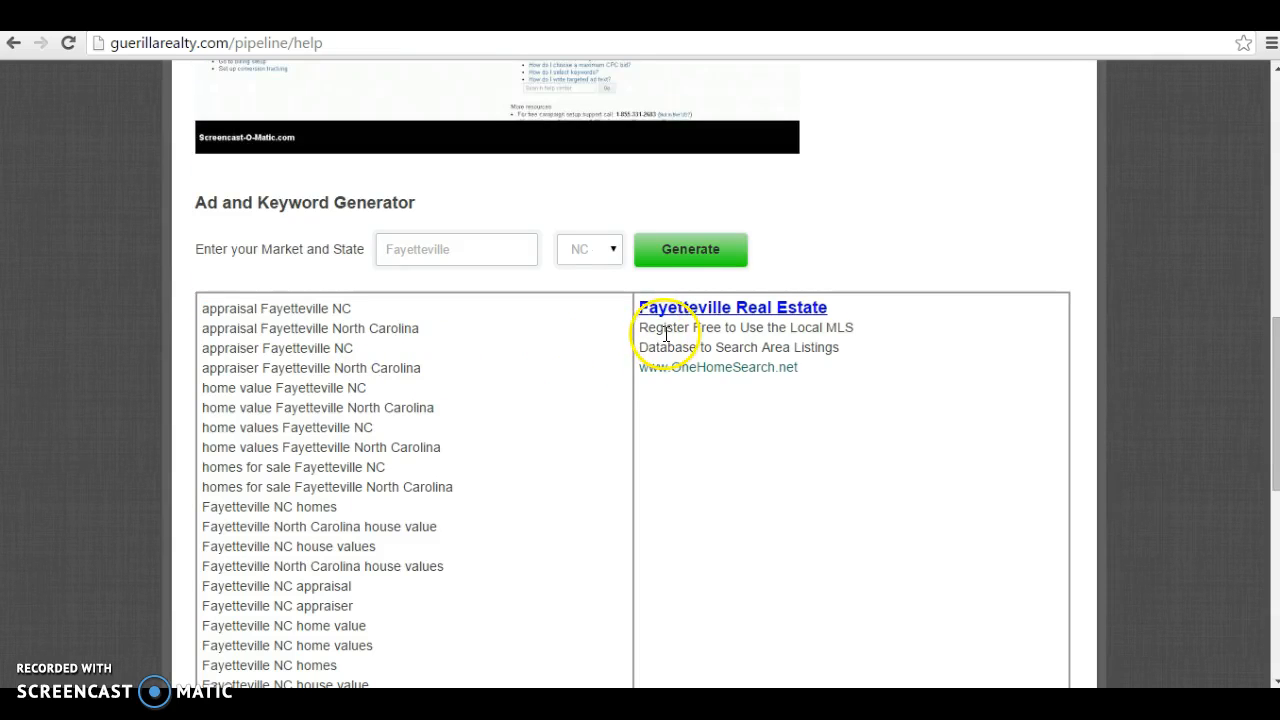
{"action": "left_click_drag", "start_coordinate": [838, 315], "coordinate": [642, 313]}
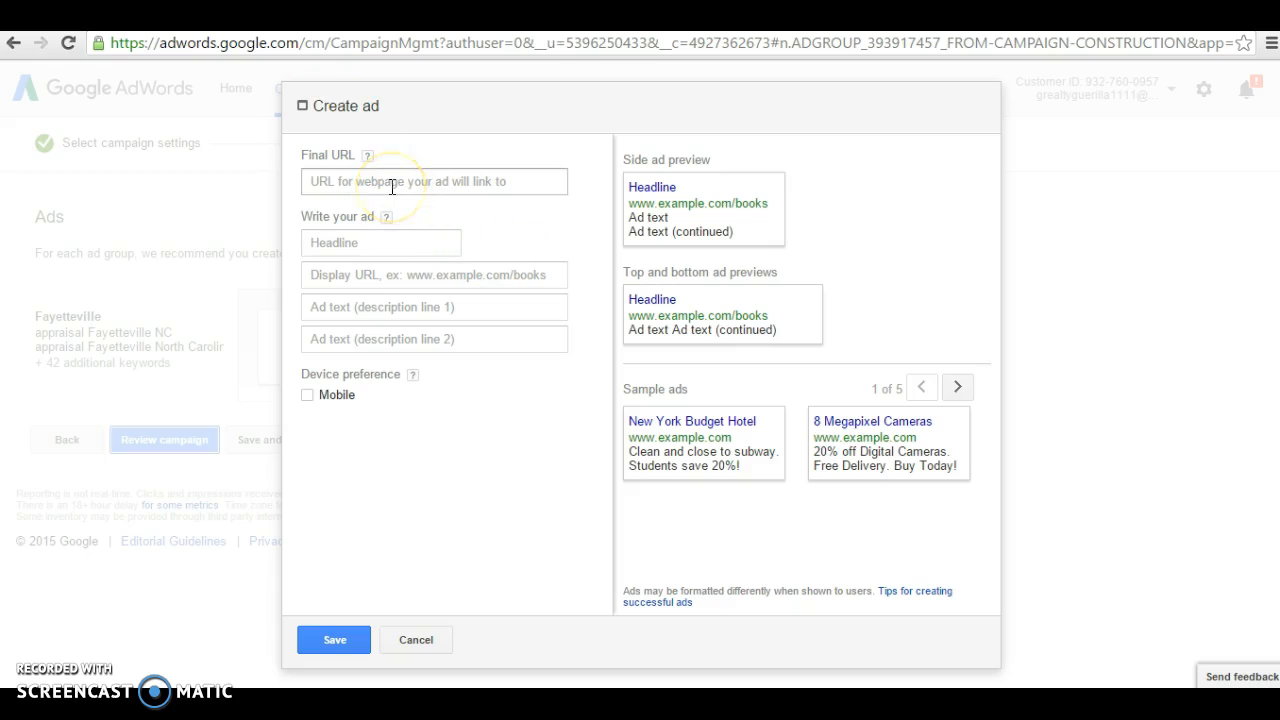
{"action": "left_click", "coordinate": [386, 247]}
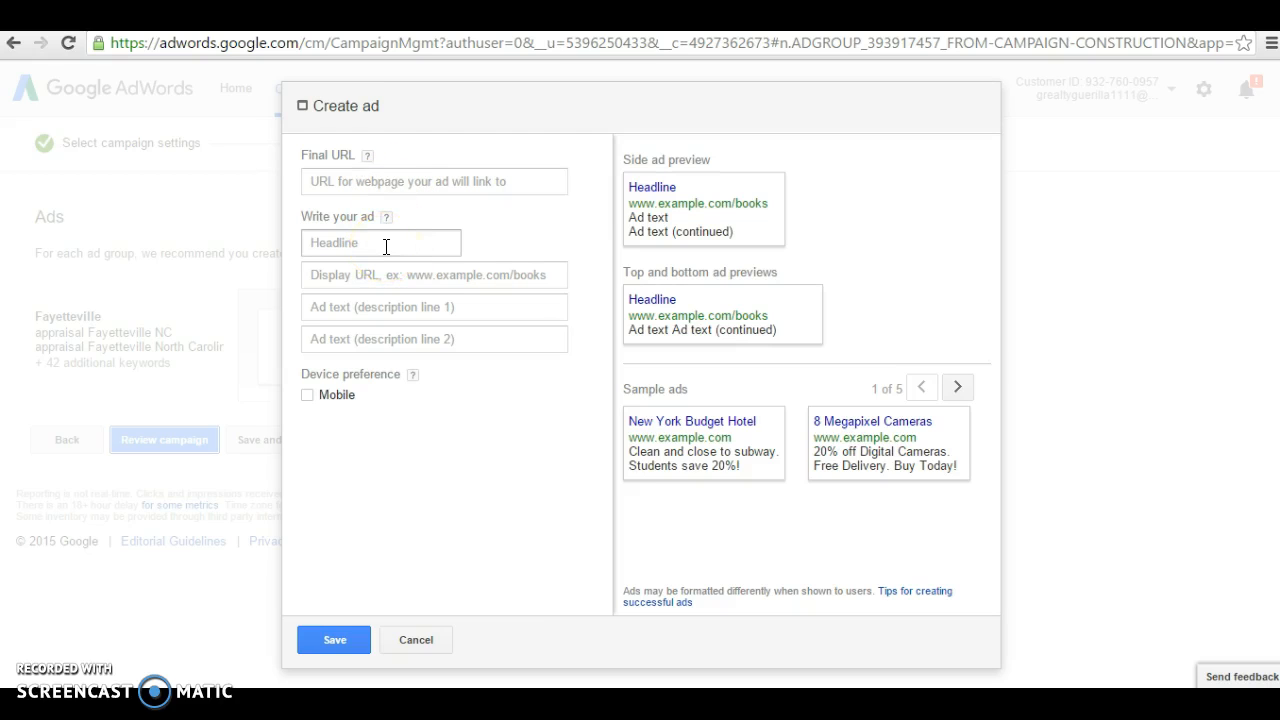
{"action": "left_click", "coordinate": [386, 245]}
{"action": "key", "text": "ctrl+v"}
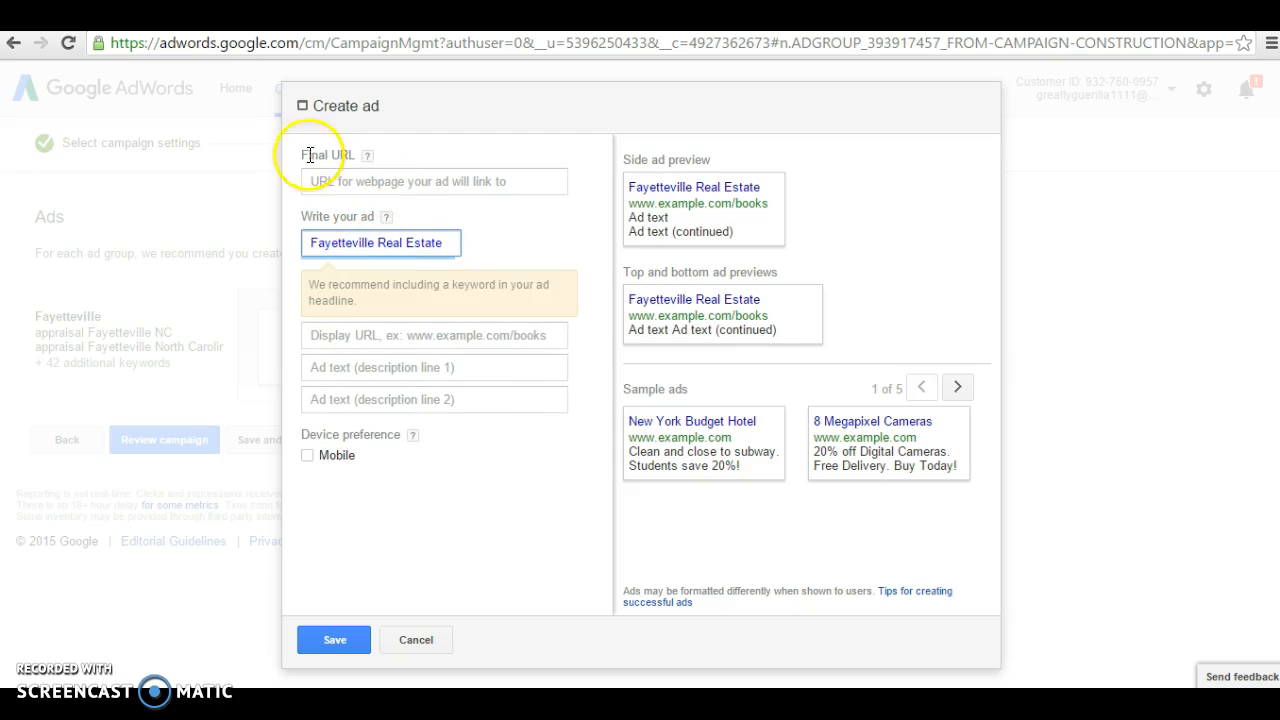
{"action": "left_click", "coordinate": [432, 15]}
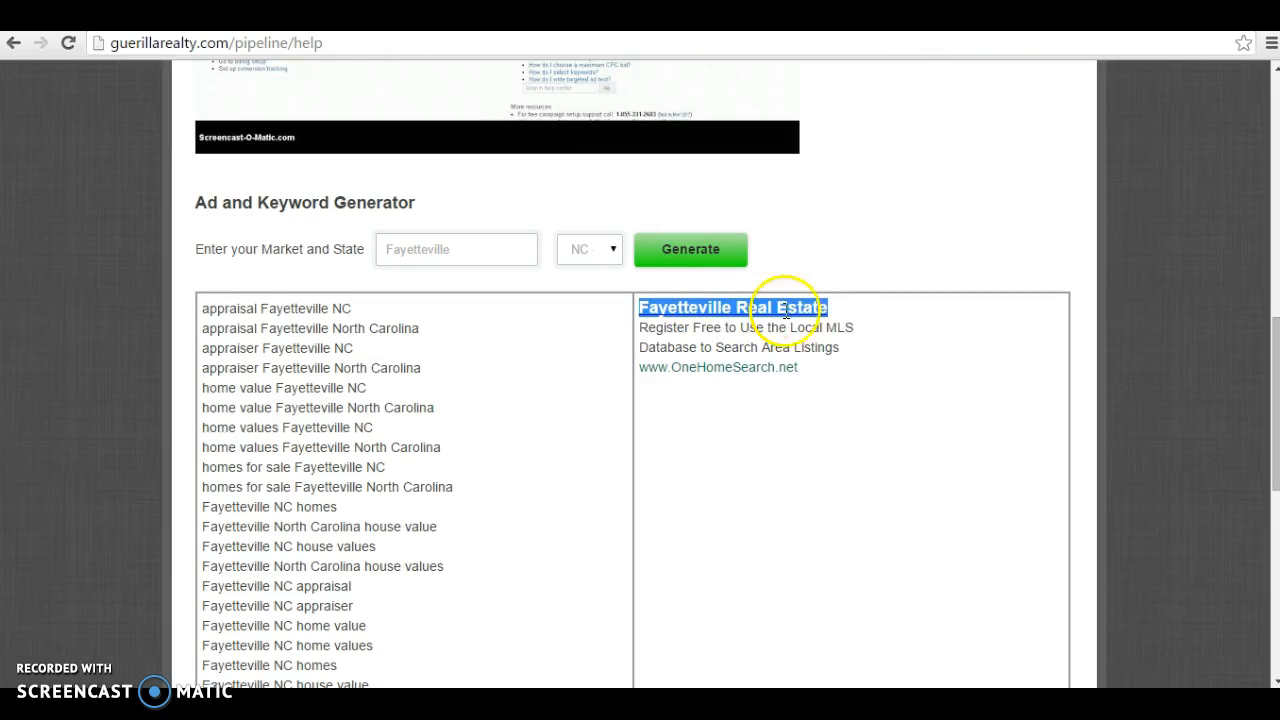
{"action": "left_click_drag", "start_coordinate": [814, 372], "coordinate": [642, 387]}
{"action": "key", "text": "ctrl+c"}
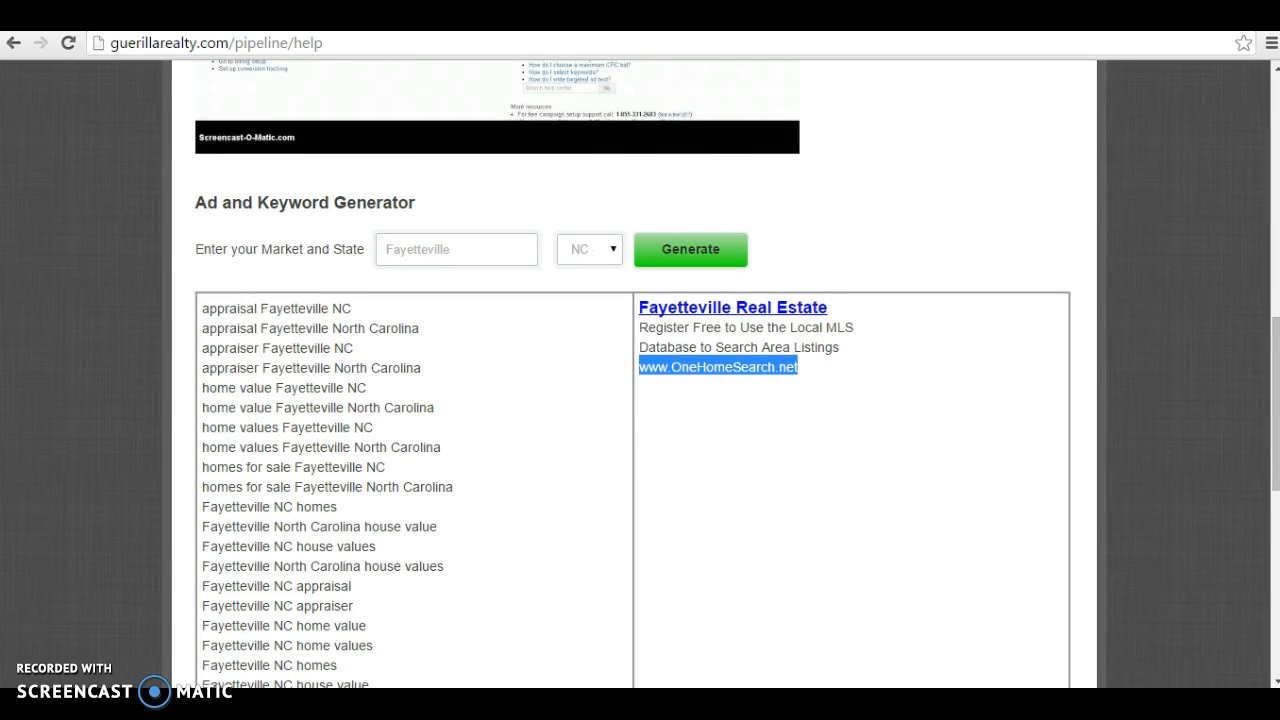
{"action": "left_click", "coordinate": [340, 15]}
{"action": "left_click", "coordinate": [415, 335]}
{"action": "key", "text": "ctrl+v"}
Step: Fill the descriptions with 'Register Free to Use the Local MLS' and 'Database to Search Area Listings'
{"action": "left_click", "coordinate": [200, 15]}
{"action": "left_click_drag", "start_coordinate": [858, 331], "coordinate": [643, 338]}
{"action": "key", "text": "ctrl+c"}
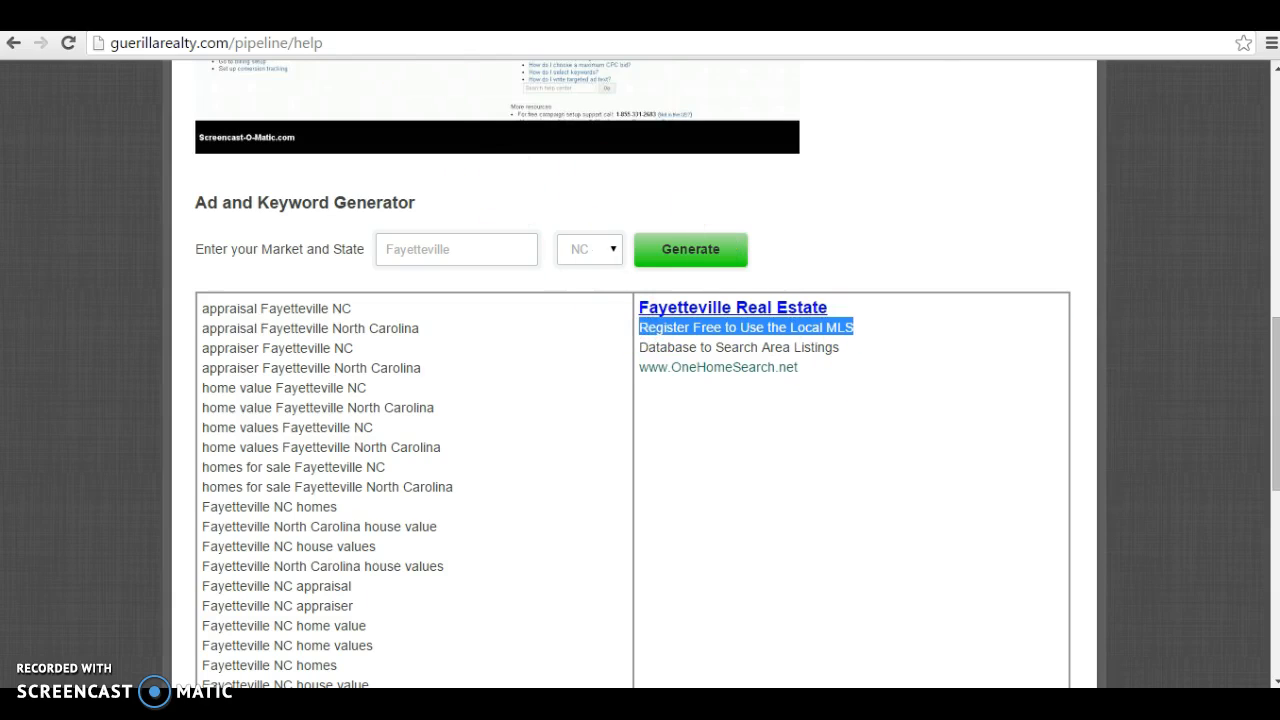
{"action": "left_click", "coordinate": [340, 15]}
{"action": "left_click", "coordinate": [408, 400]}
{"action": "key", "text": "ctrl+v"}
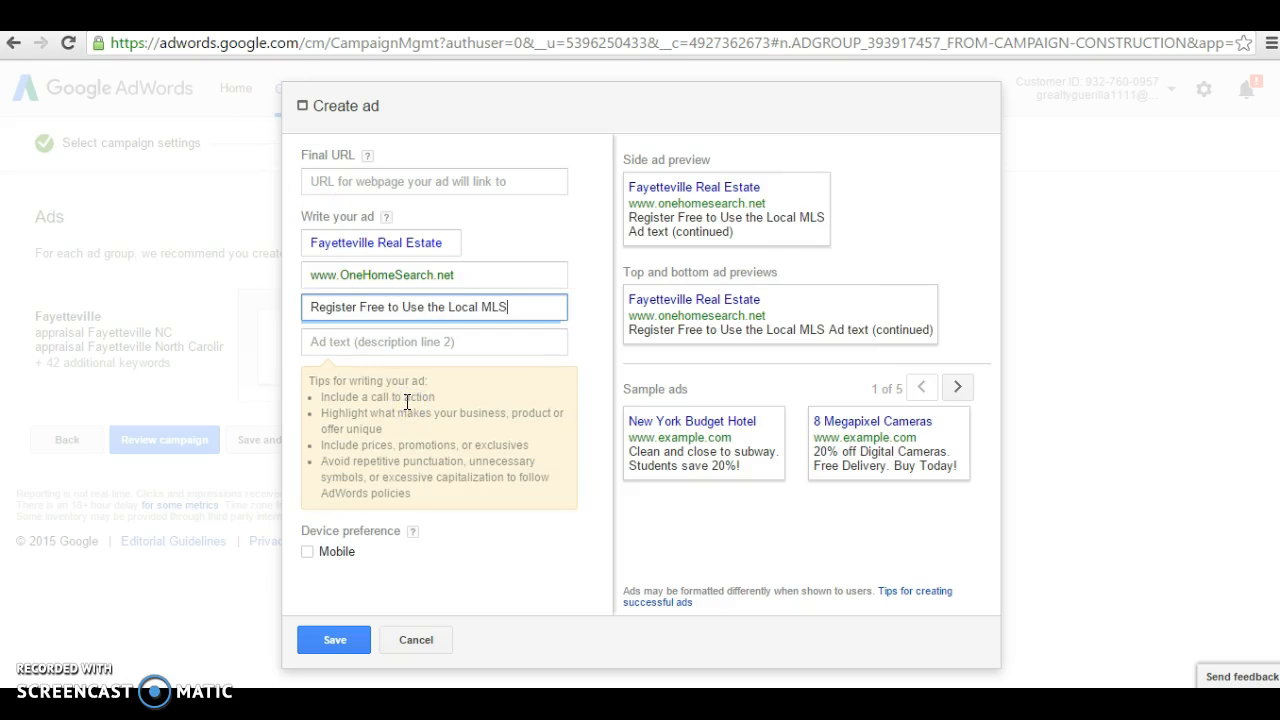
{"action": "key", "text": "ctrl+Tab"}
{"action": "left_click_drag", "start_coordinate": [860, 354], "coordinate": [639, 347]}
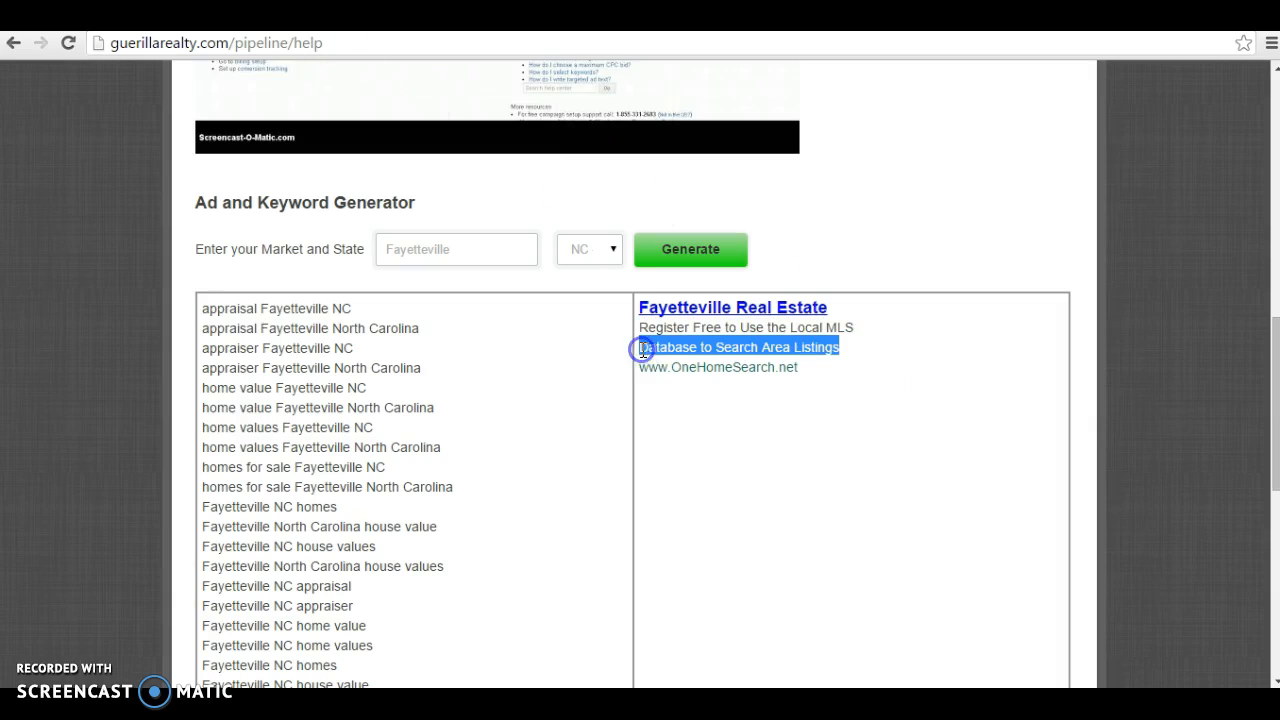
{"action": "key", "text": "ctrl+c"}
{"action": "key", "text": "ctrl+Tab"}
{"action": "left_click", "coordinate": [384, 340]}
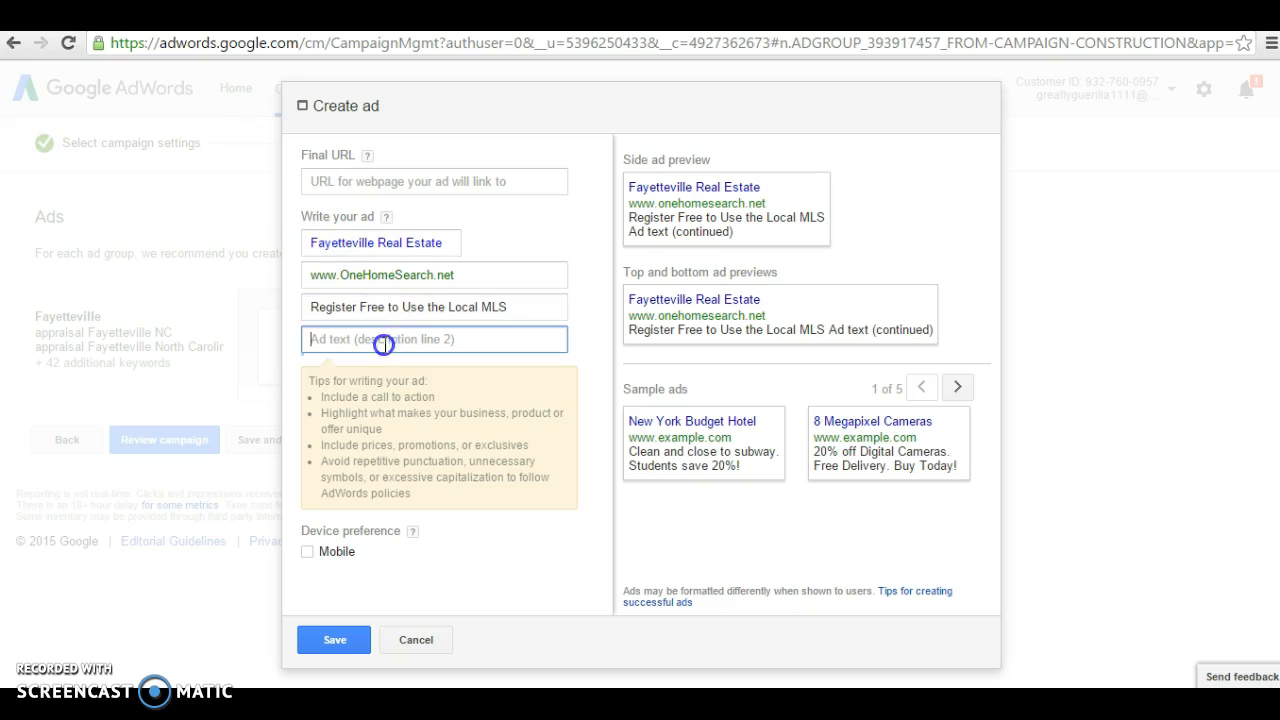
{"action": "key", "text": "ctrl+v"}
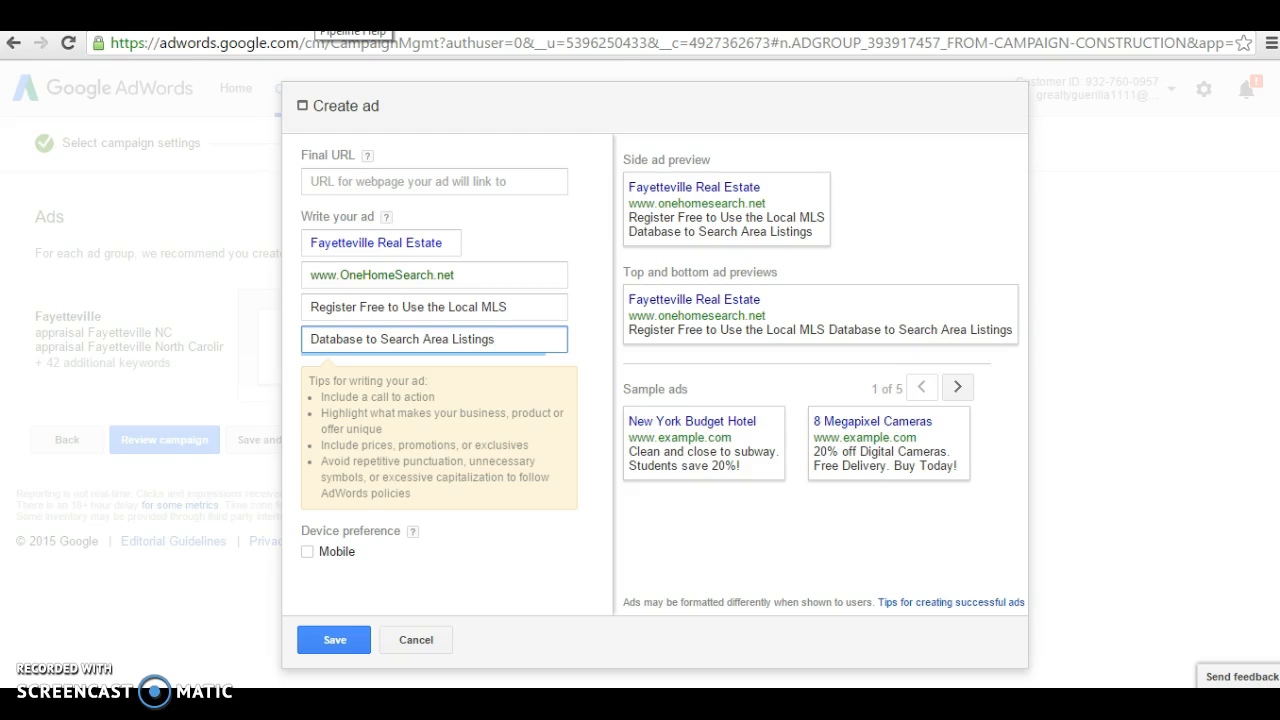
{"action": "left_click", "coordinate": [318, 14]}
Step: Start a new LCM-Web lead gateway using the Animated LCM and the Ultimate Website Search Page
{"action": "scroll", "coordinate": [936, 480], "scroll_direction": "up", "scroll_amount": 1}
{"action": "scroll", "coordinate": [933, 476], "scroll_direction": "up", "scroll_amount": 8}
{"action": "left_click", "coordinate": [1078, 122]}
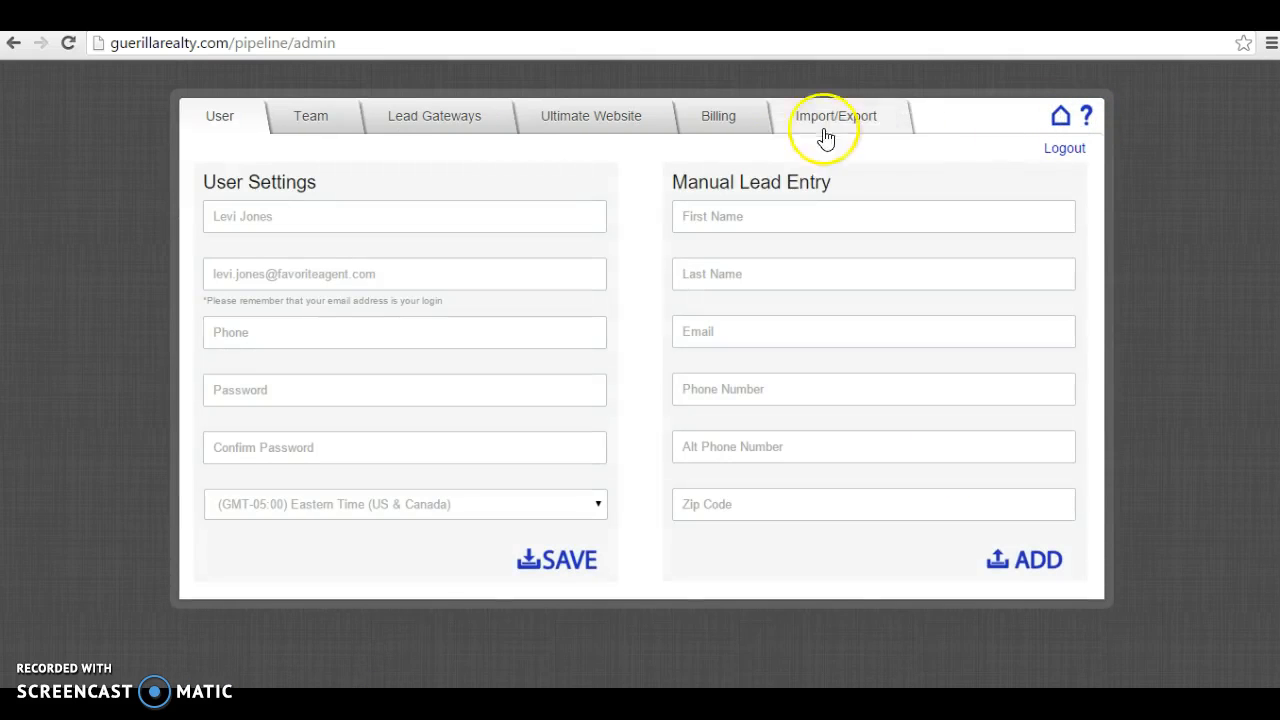
{"action": "left_click", "coordinate": [420, 130]}
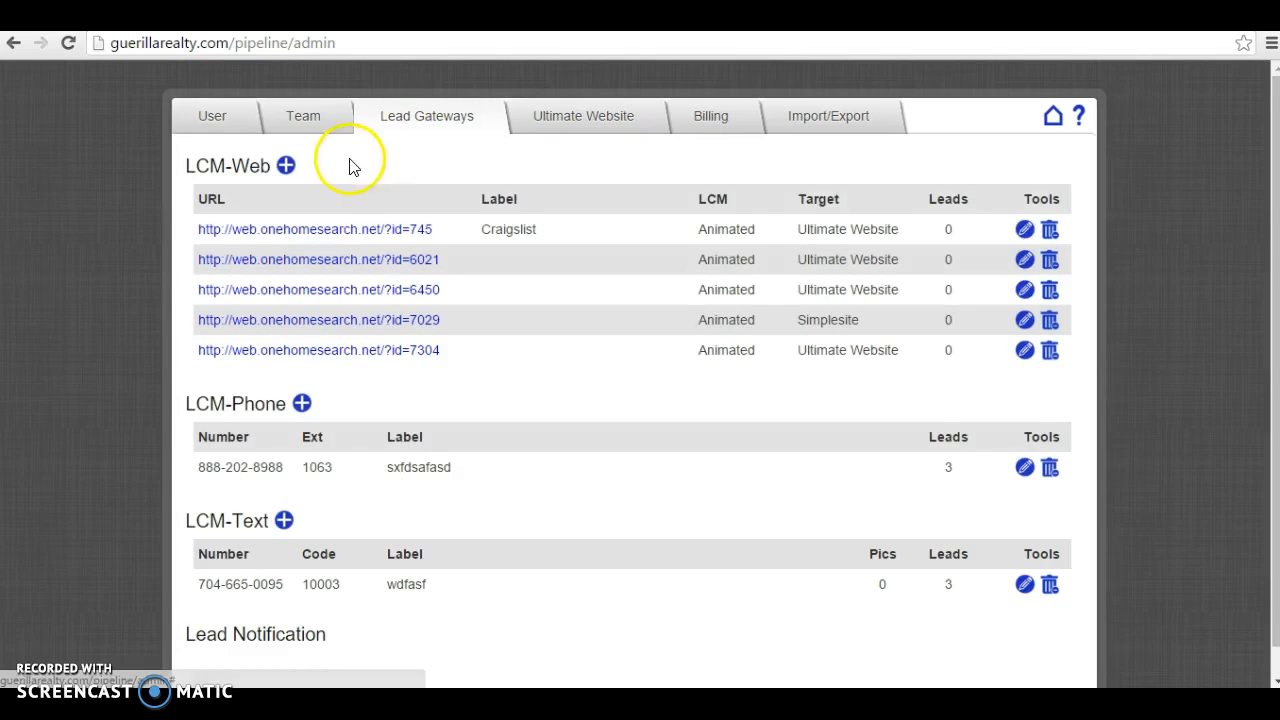
{"action": "left_click", "coordinate": [286, 167]}
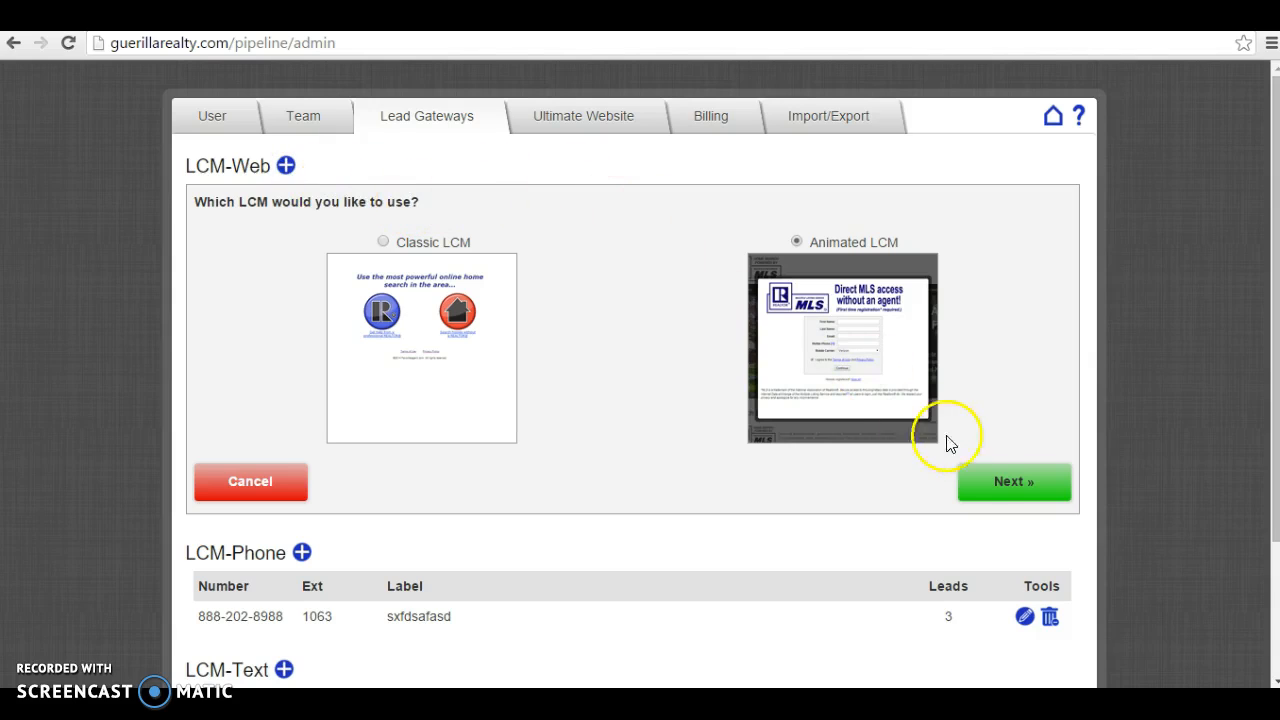
{"action": "left_click", "coordinate": [988, 476]}
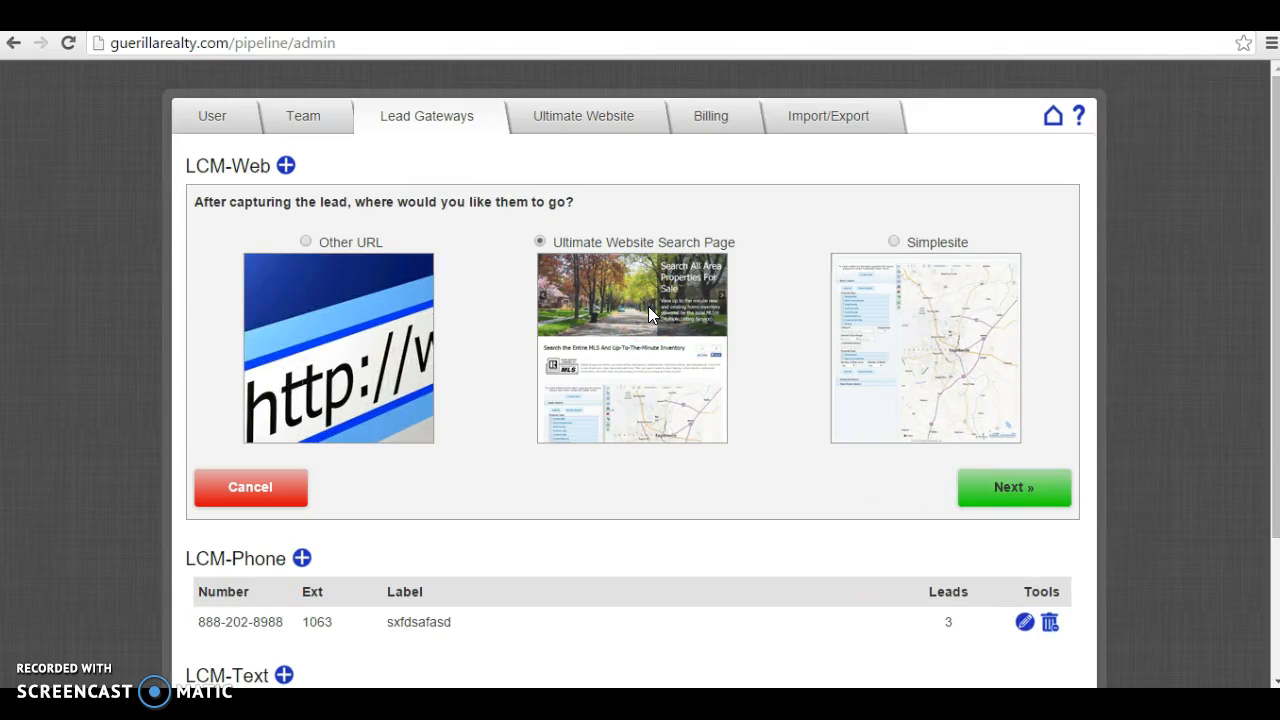
{"action": "left_click", "coordinate": [702, 320]}
{"action": "left_click", "coordinate": [1010, 500]}
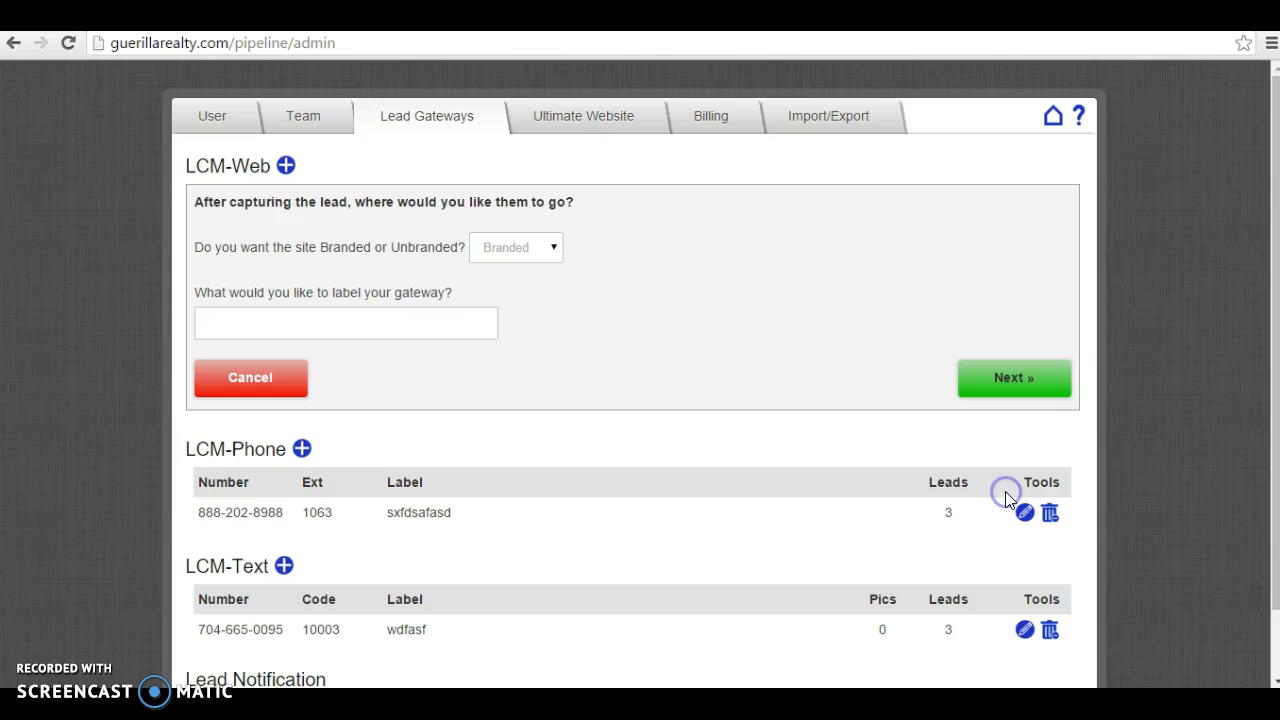
Step: Make the gateway Unbranded, label it 'Google Adwords - Fayetteville', and create it
{"action": "left_click", "coordinate": [555, 250]}
{"action": "left_click", "coordinate": [548, 287]}
{"action": "left_click", "coordinate": [408, 328]}
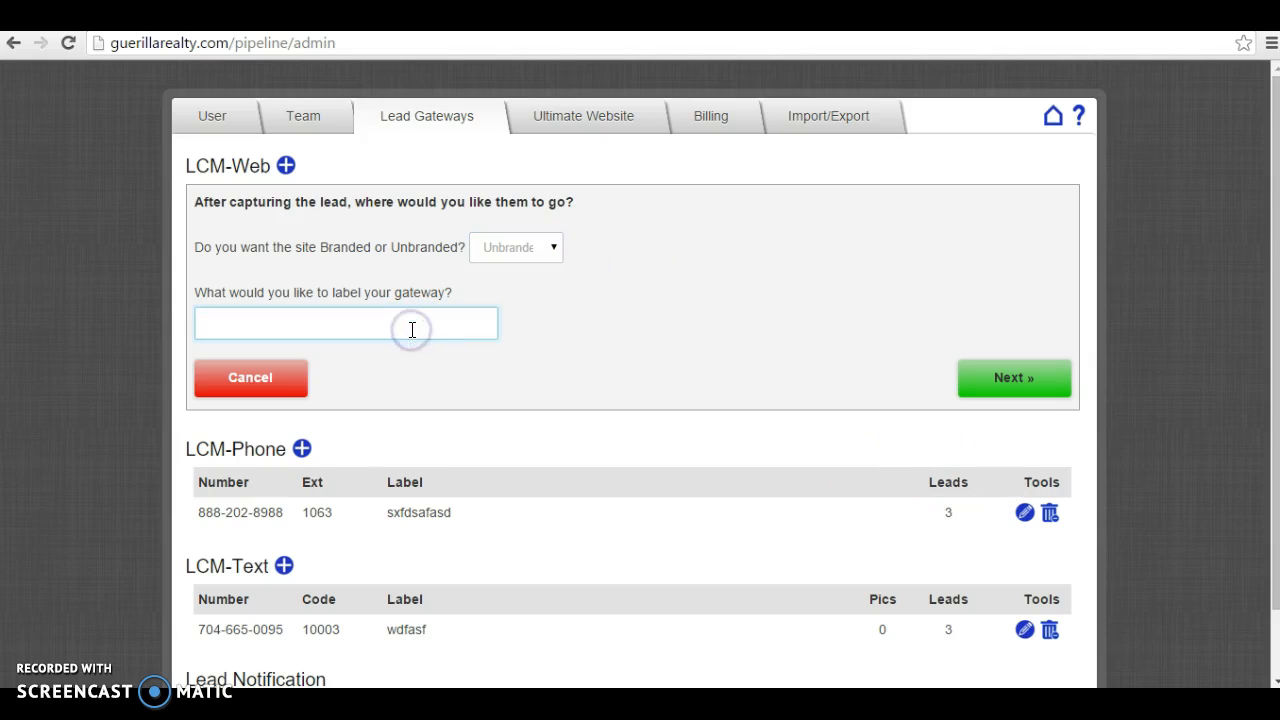
{"action": "type", "text": "Google Adwords - Fayetteville"}
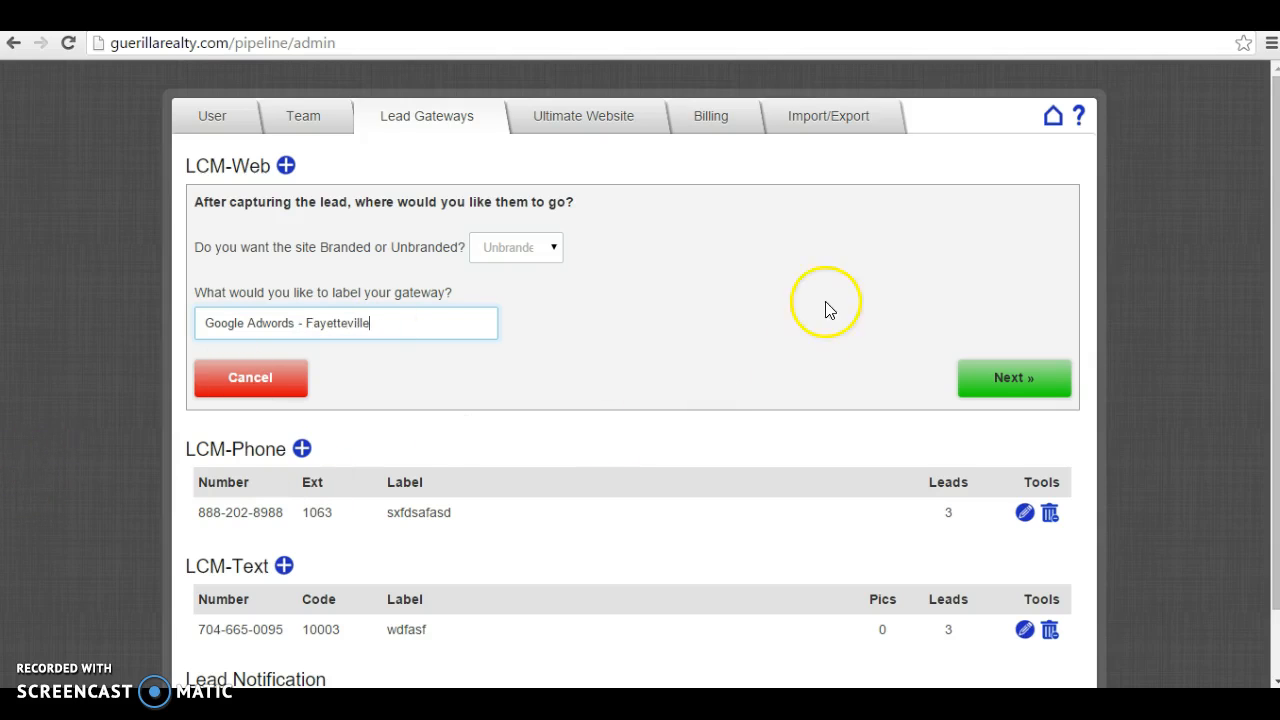
{"action": "left_click", "coordinate": [987, 372]}
Step: Copy the new gateway's web.onehomesearch.net link
{"action": "left_click_drag", "start_coordinate": [490, 225], "coordinate": [246, 228]}
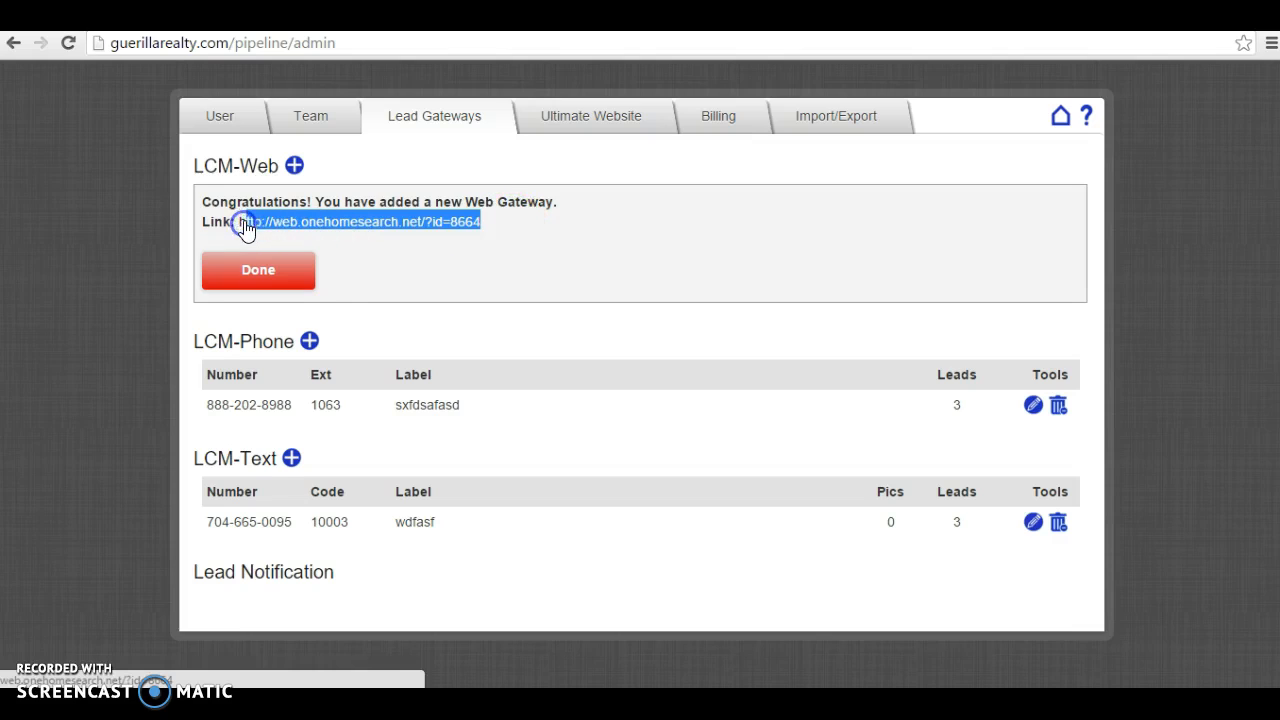
{"action": "left_click", "coordinate": [491, 226]}
{"action": "left_click_drag", "start_coordinate": [491, 226], "coordinate": [236, 224]}
{"action": "right_click", "coordinate": [253, 220]}
{"action": "left_click", "coordinate": [318, 346]}
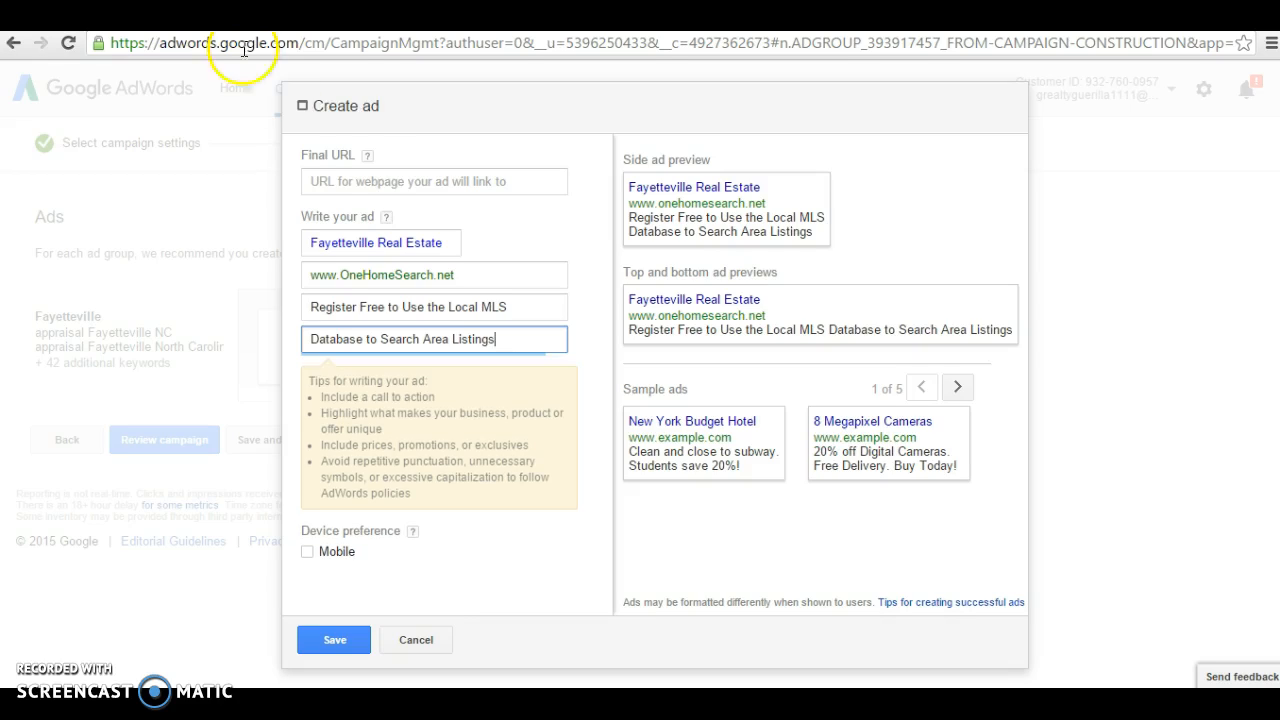
Step: Paste the gateway link as the text ad's Final URL and save the ad
{"action": "left_click", "coordinate": [370, 181]}
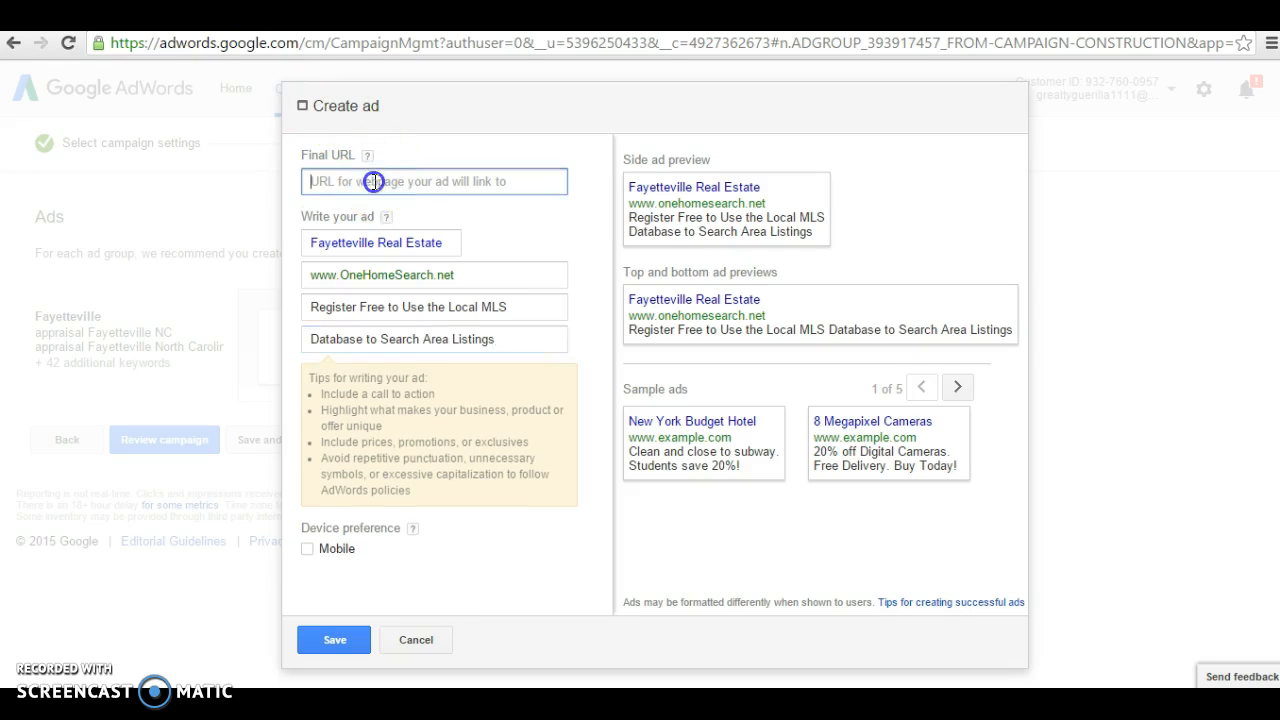
{"action": "right_click", "coordinate": [370, 181]}
{"action": "left_click", "coordinate": [420, 296]}
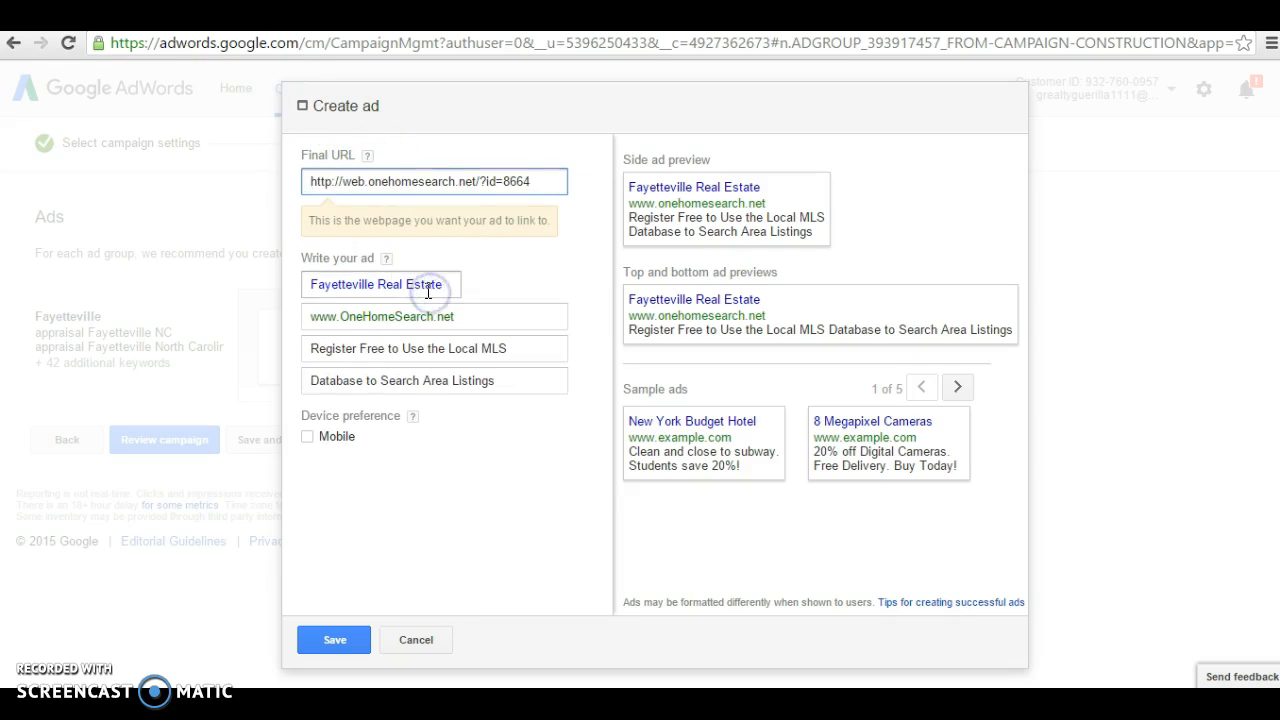
{"action": "left_click", "coordinate": [338, 645]}
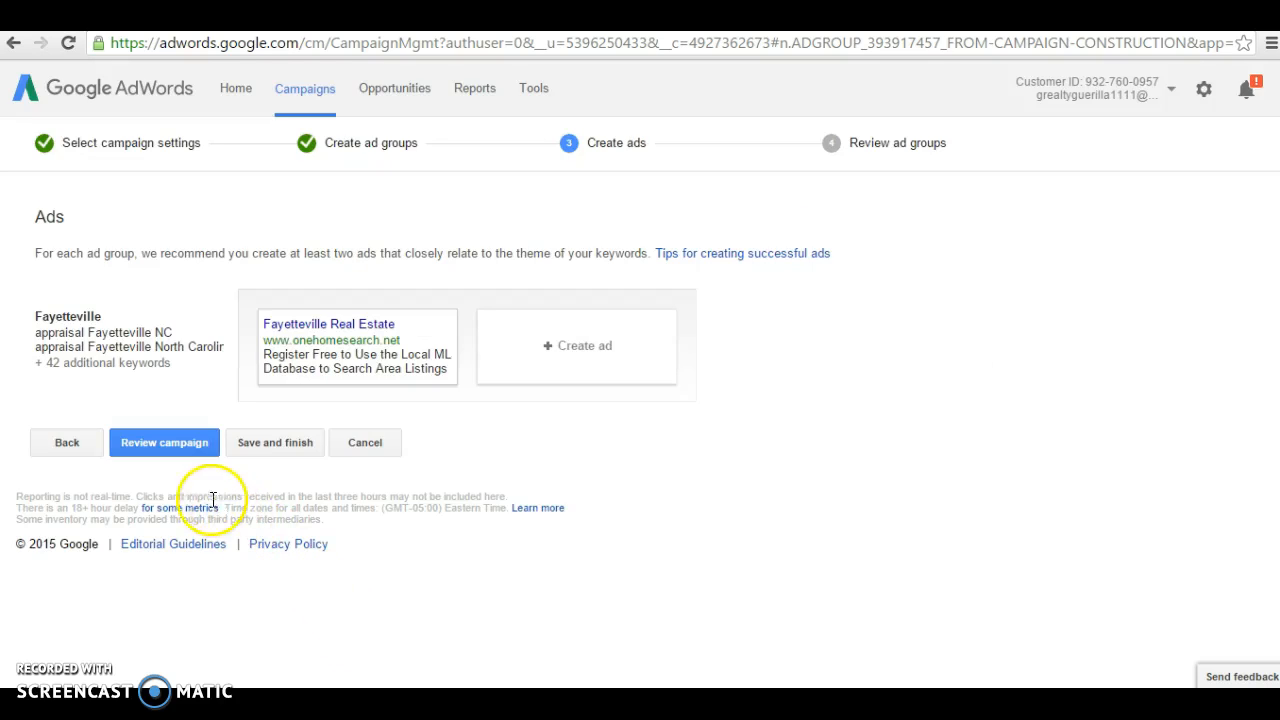
Step: Save and finish the Guerilla Realty campaign, skipping billing details
{"action": "left_click", "coordinate": [265, 448]}
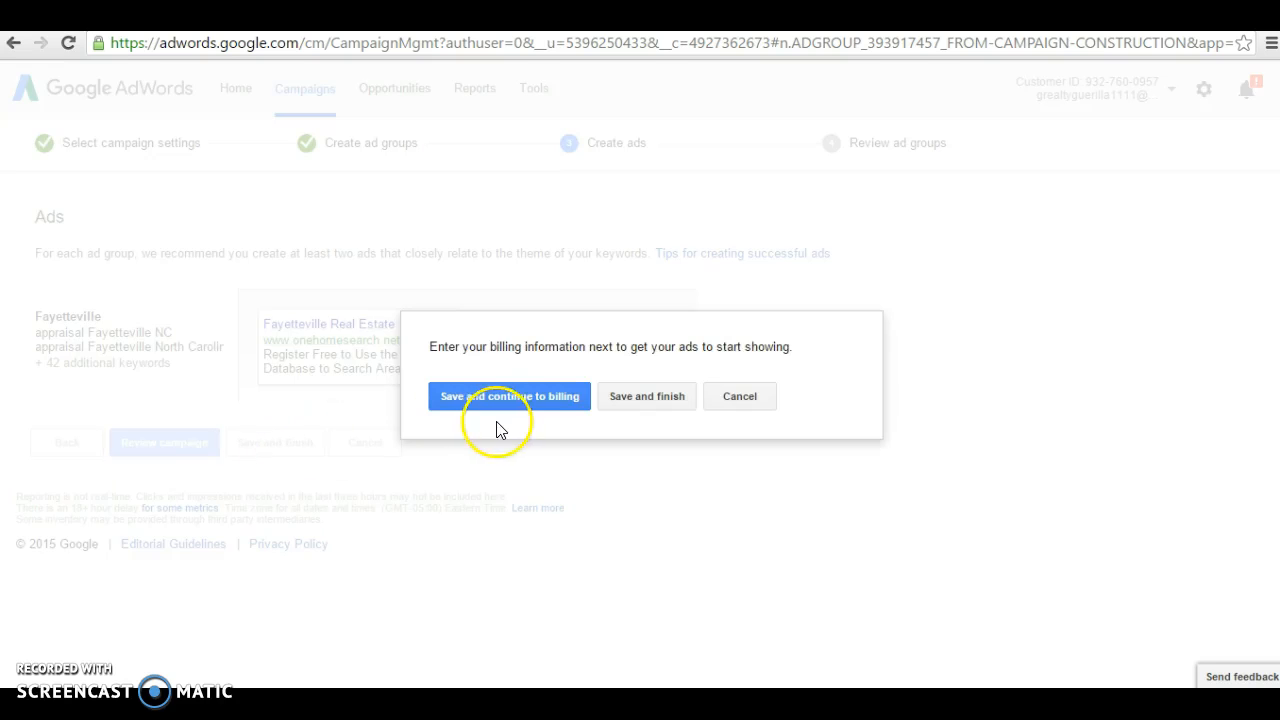
{"action": "left_click", "coordinate": [627, 404]}
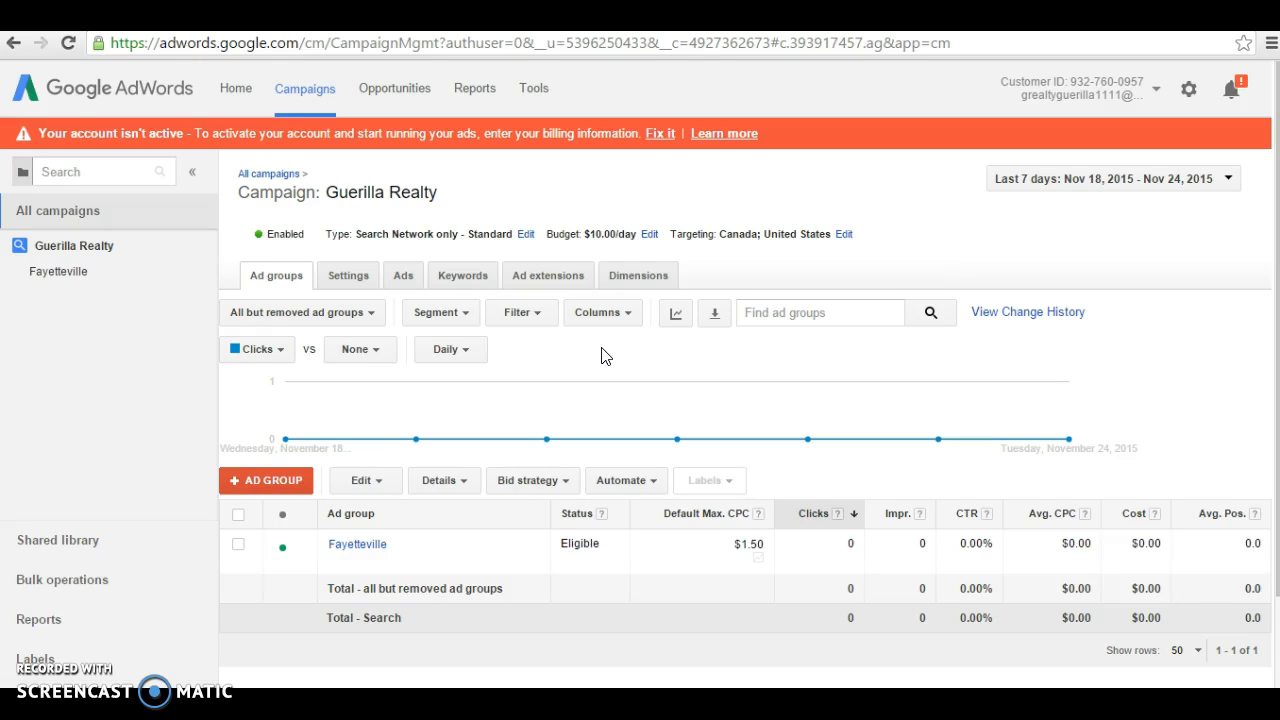
{"action": "mouse_move", "coordinate": [468, 437]}
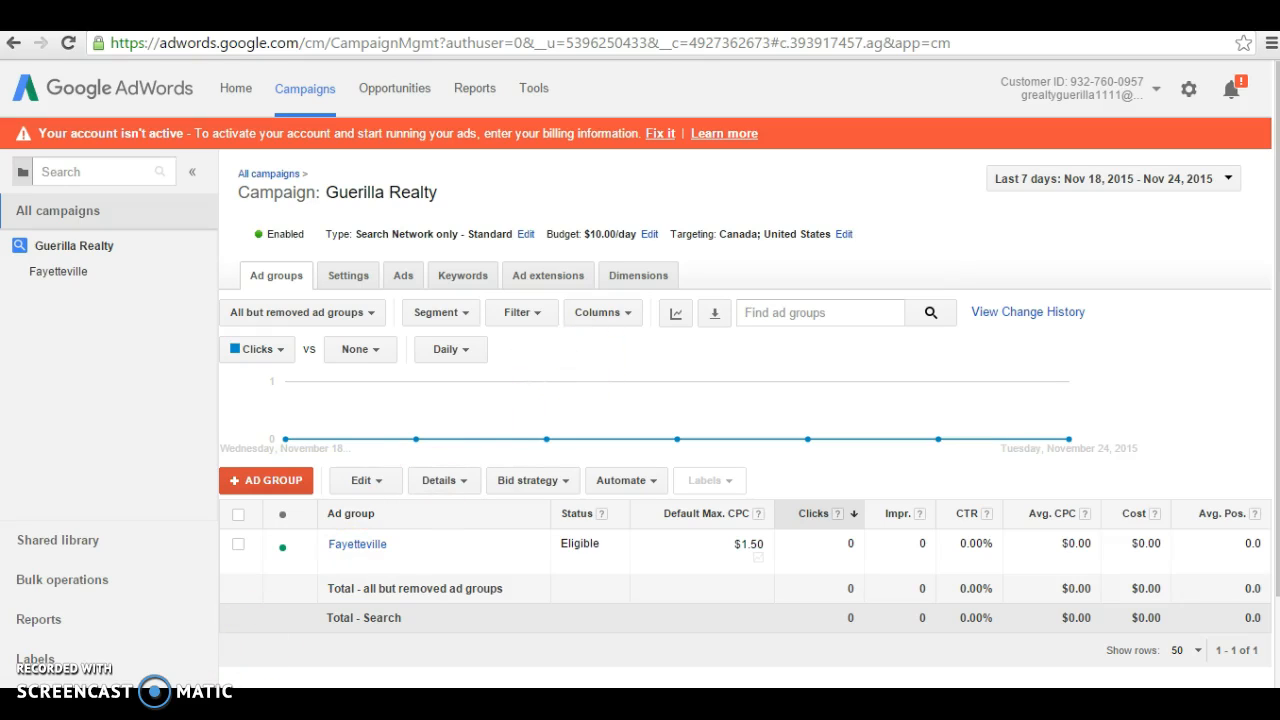